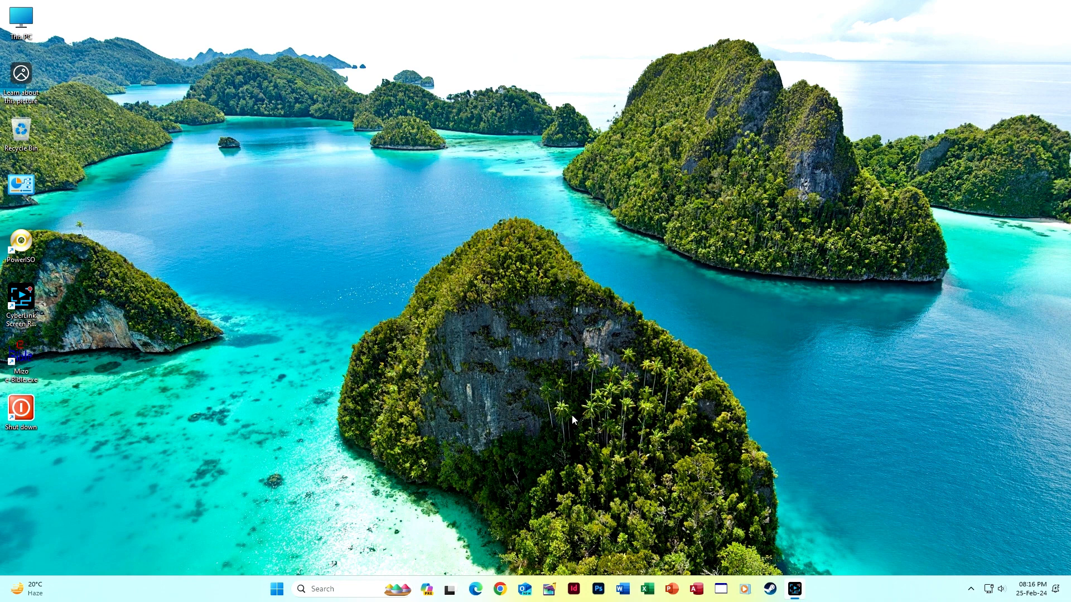
- Launch Photoshop, open the image person-dealing-with-rosacea from the Photoshop Lesson folder and fit it to the screen
{"action": "left_click", "coordinate": [599, 589]}
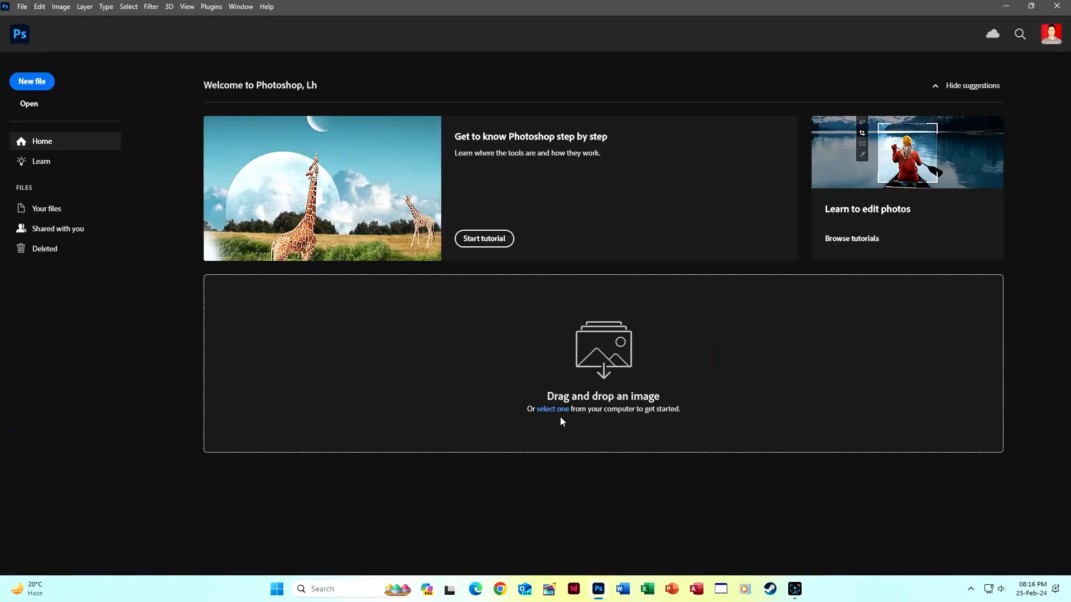
{"action": "left_click", "coordinate": [557, 410]}
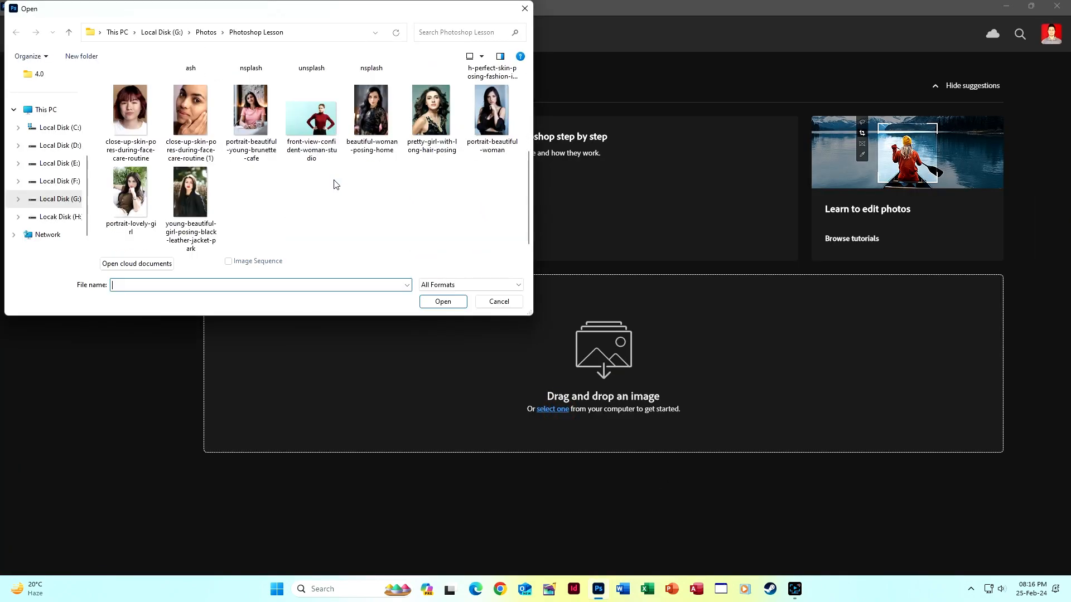
{"action": "left_click_drag", "start_coordinate": [367, 10], "coordinate": [530, 72]}
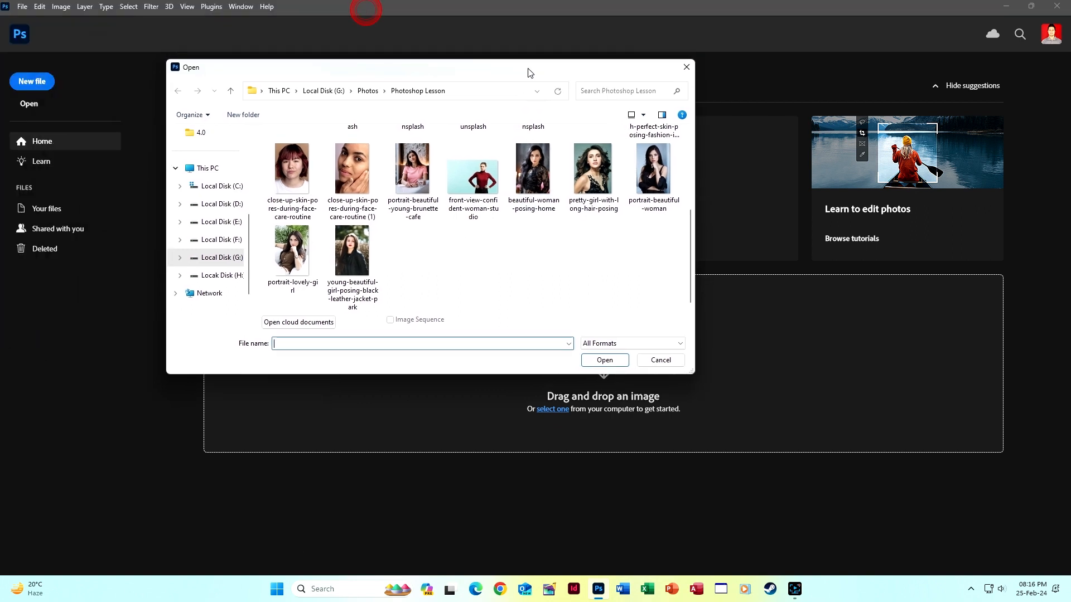
{"action": "scroll", "coordinate": [467, 265], "scroll_direction": "up", "scroll_amount": 1}
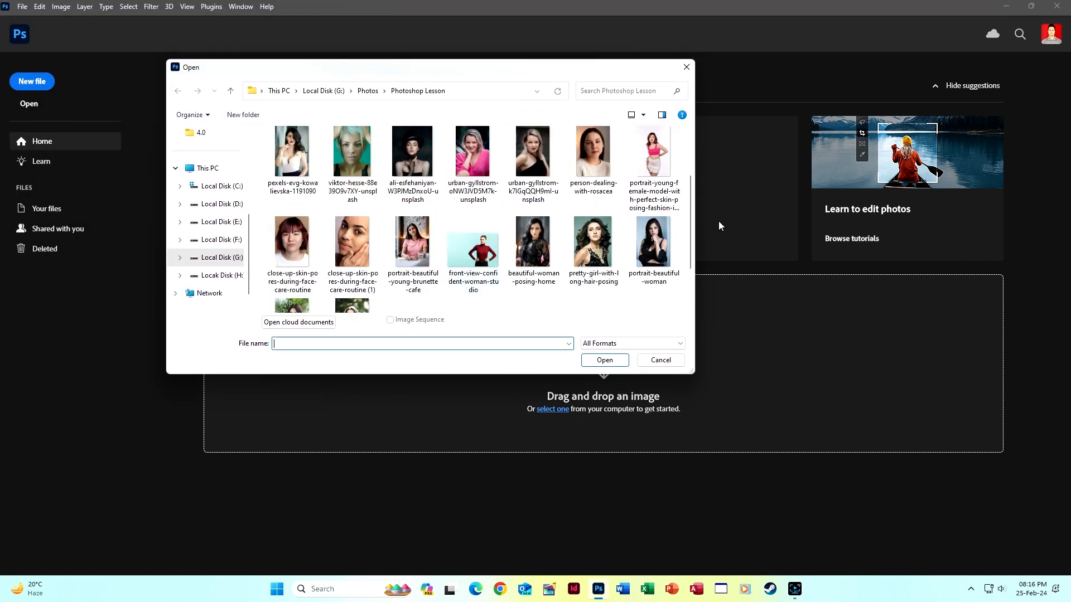
{"action": "left_click", "coordinate": [595, 163]}
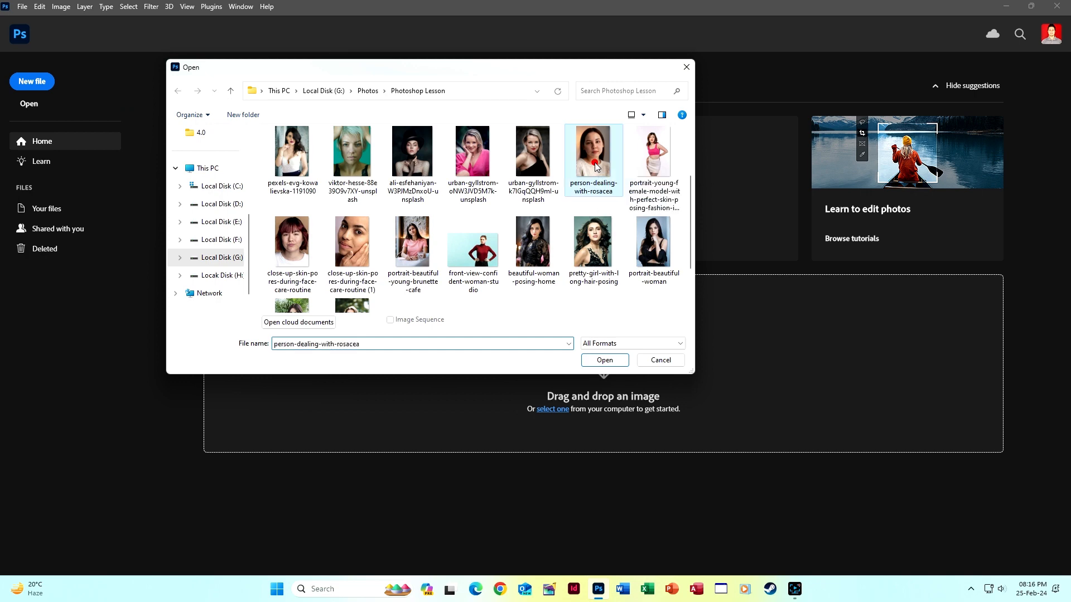
{"action": "left_click", "coordinate": [601, 360]}
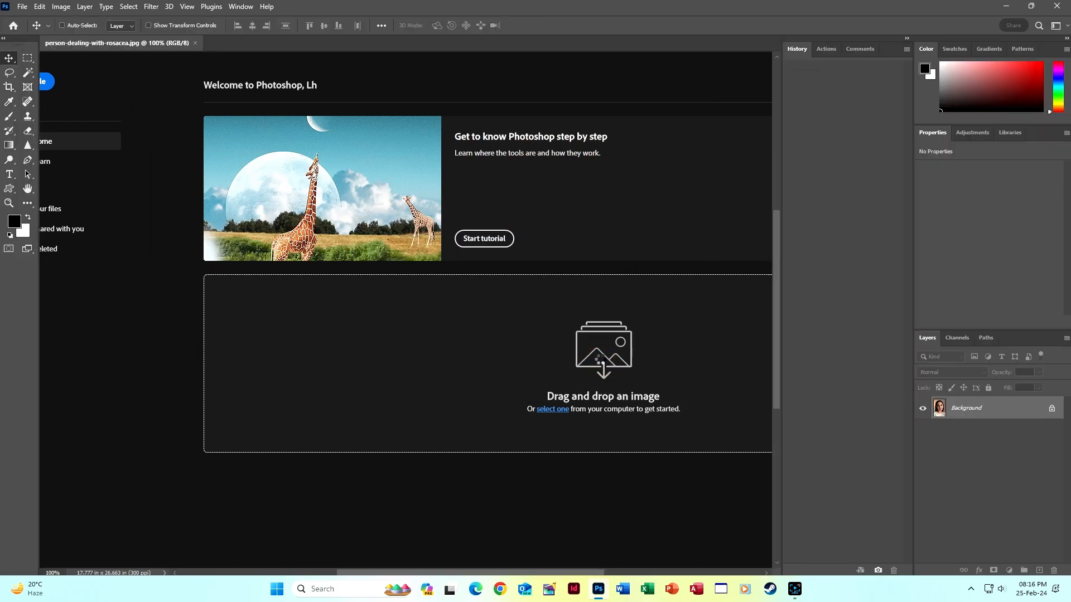
{"action": "key", "text": "ctrl+0"}
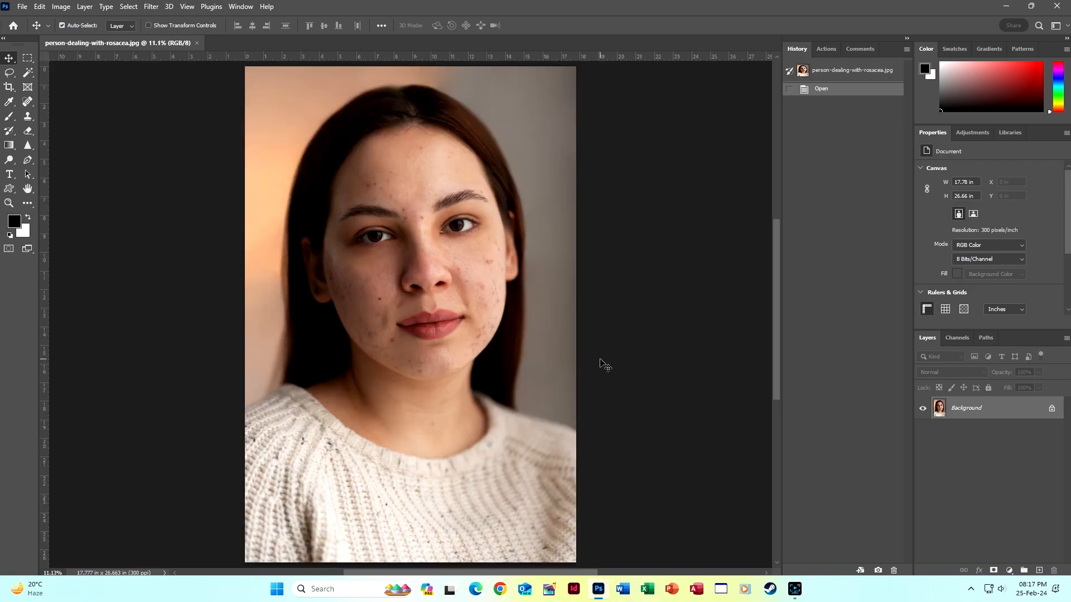
- Examine the portrait's skin closely for blemishes on both cheeks and around the nose and mouth
{"action": "left_click", "coordinate": [492, 276], "text": "ctrl"}
{"action": "left_click", "coordinate": [492, 276], "text": "ctrl"}
{"action": "left_click", "coordinate": [493, 276], "text": "ctrl"}
{"action": "left_click", "coordinate": [493, 276], "text": "ctrl"}
{"action": "left_click", "coordinate": [409, 244], "text": "ctrl"}
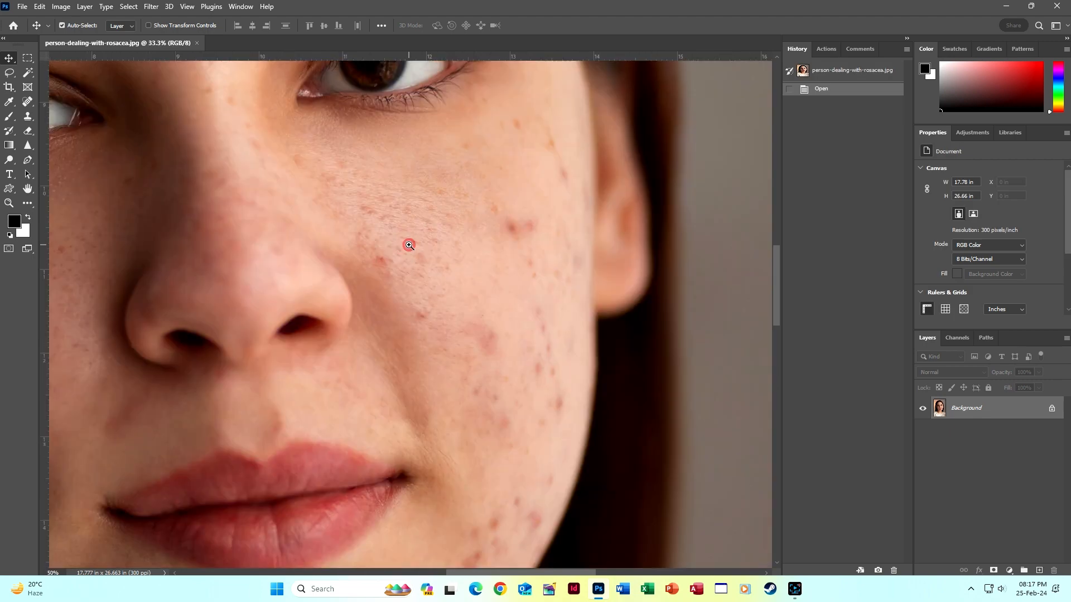
{"action": "left_click_drag", "start_coordinate": [408, 244], "coordinate": [655, 312]}
{"action": "left_click_drag", "start_coordinate": [349, 404], "coordinate": [424, 287]}
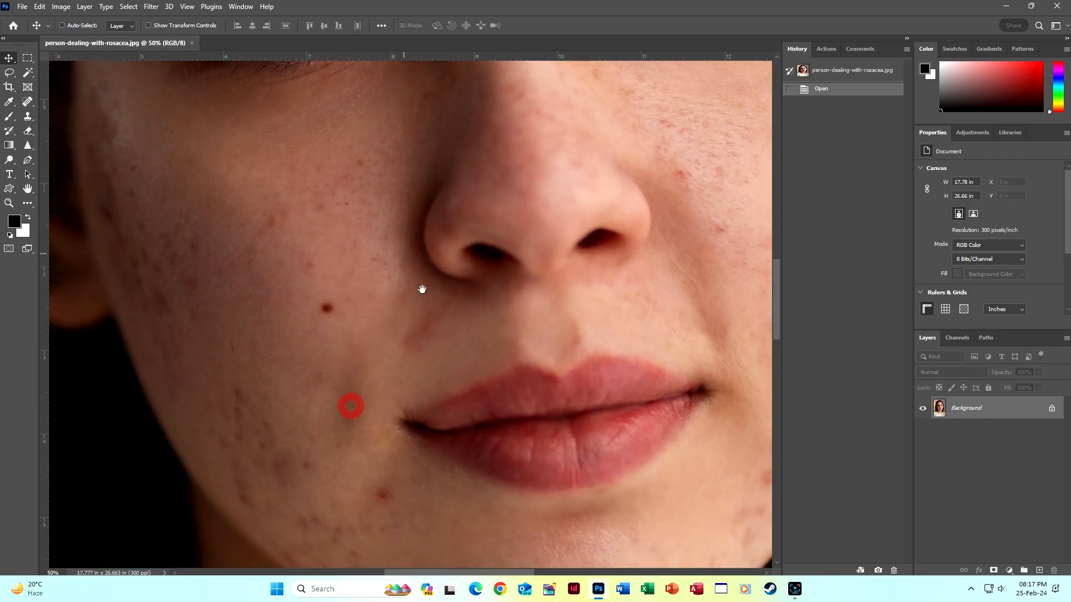
{"action": "left_click_drag", "start_coordinate": [490, 346], "coordinate": [275, 389]}
{"action": "left_click_drag", "start_coordinate": [389, 234], "coordinate": [459, 481]}
- Inspect the detail of the eye, eyelashes and surrounding skin on the right side of the portrait at up to 200%
{"action": "left_click", "coordinate": [541, 267], "text": "ctrl"}
{"action": "left_click", "coordinate": [541, 267], "text": "ctrl"}
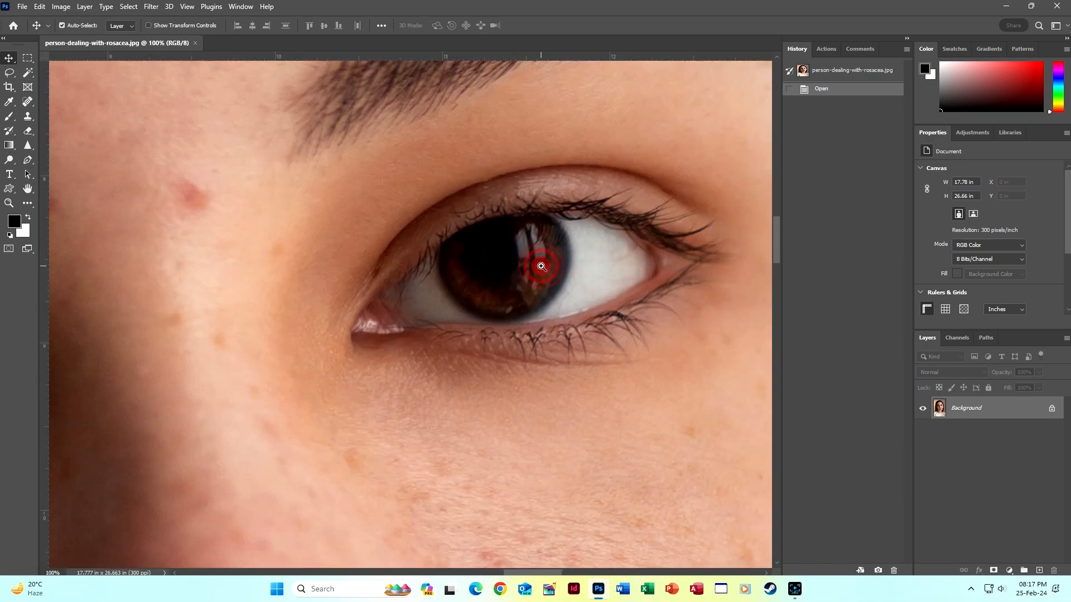
{"action": "left_click", "coordinate": [604, 298], "text": "ctrl"}
{"action": "left_click", "coordinate": [605, 298], "text": "ctrl"}
{"action": "left_click_drag", "start_coordinate": [447, 387], "coordinate": [628, 319]}
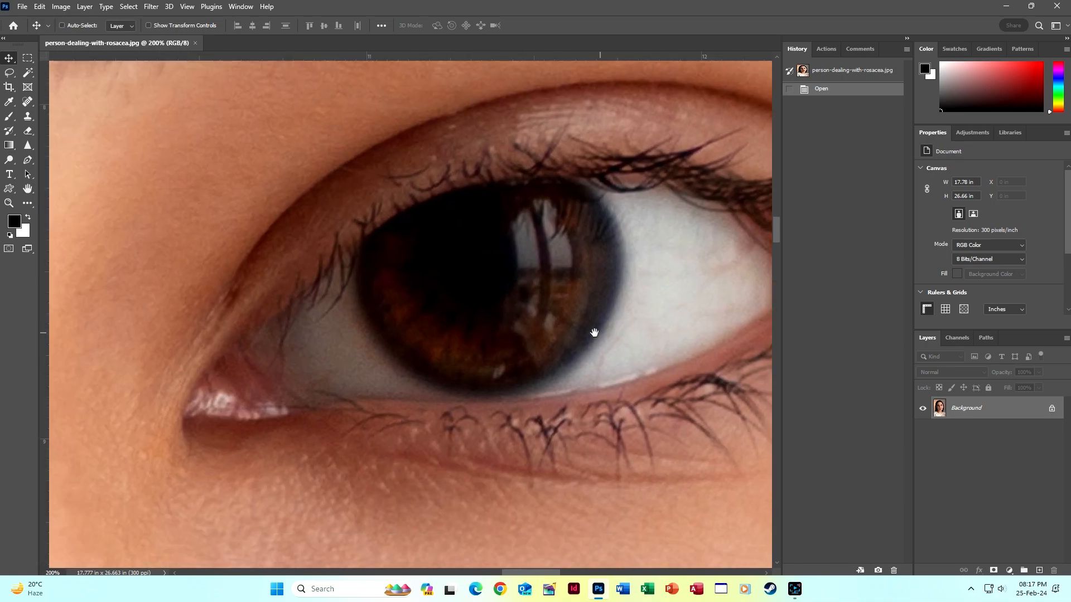
{"action": "left_click", "coordinate": [569, 323], "text": "alt"}
{"action": "left_click_drag", "start_coordinate": [573, 468], "coordinate": [613, 562]}
{"action": "mouse_move", "coordinate": [579, 261]}
{"action": "left_mouse_down"}
{"action": "mouse_move", "coordinate": [519, 301]}
{"action": "mouse_move", "coordinate": [361, 354]}
{"action": "mouse_move", "coordinate": [684, 193]}
{"action": "left_mouse_up"}
- Examine the skin texture on the left cheek, beside the nose and around the lips at 100%
{"action": "left_click_drag", "start_coordinate": [194, 337], "coordinate": [606, 201]}
{"action": "left_click_drag", "start_coordinate": [470, 477], "coordinate": [329, 61]}
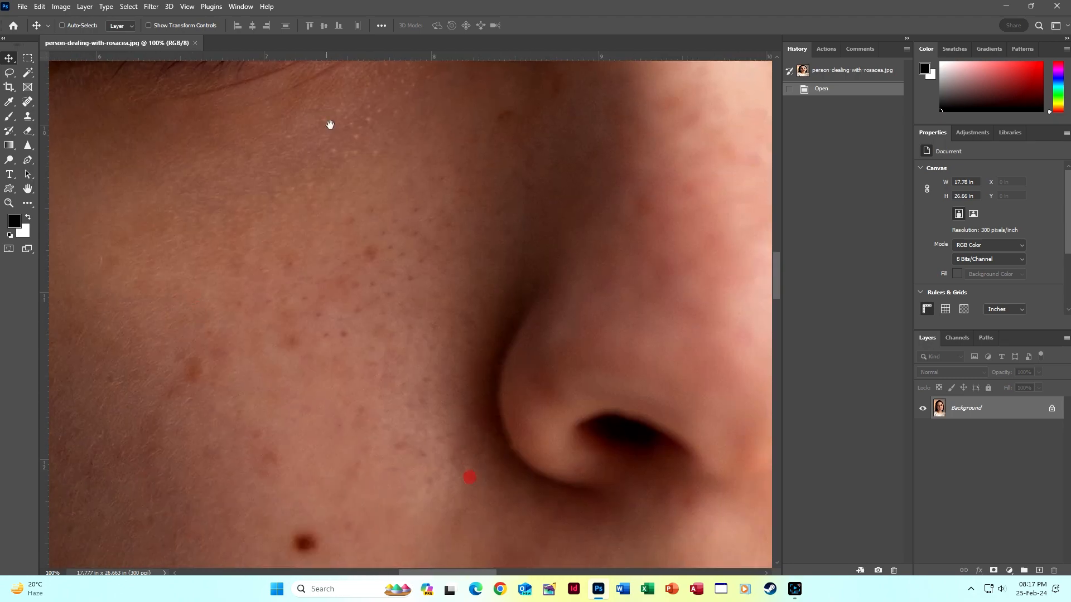
{"action": "left_click_drag", "start_coordinate": [390, 419], "coordinate": [431, 112]}
{"action": "left_click_drag", "start_coordinate": [568, 377], "coordinate": [283, 246]}
{"action": "left_click_drag", "start_coordinate": [692, 376], "coordinate": [620, 388]}
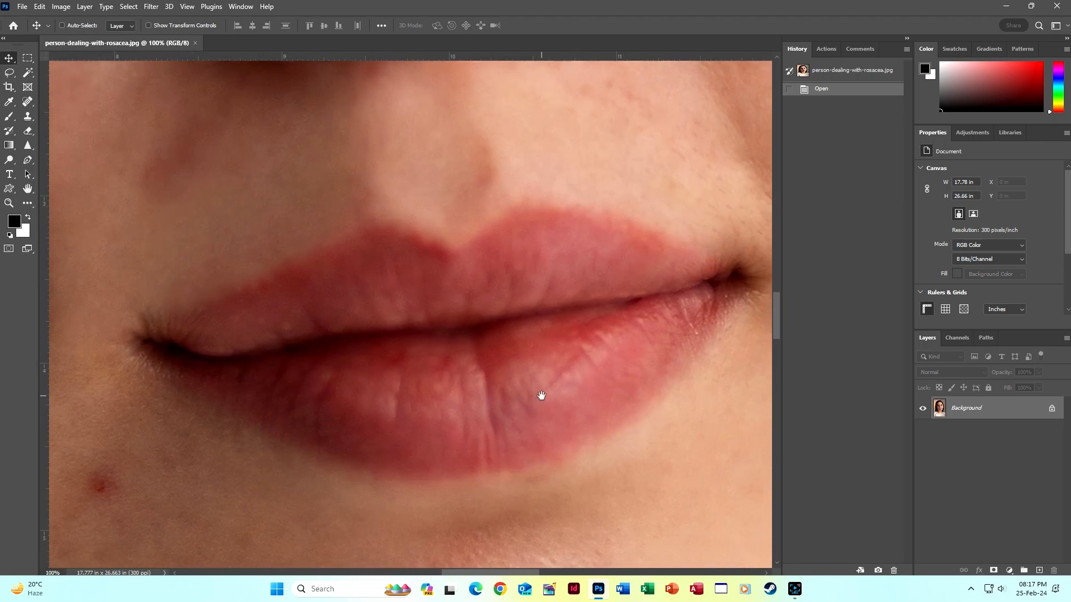
{"action": "left_click", "coordinate": [540, 392], "text": "alt"}
{"action": "left_click", "coordinate": [543, 394], "text": "alt"}
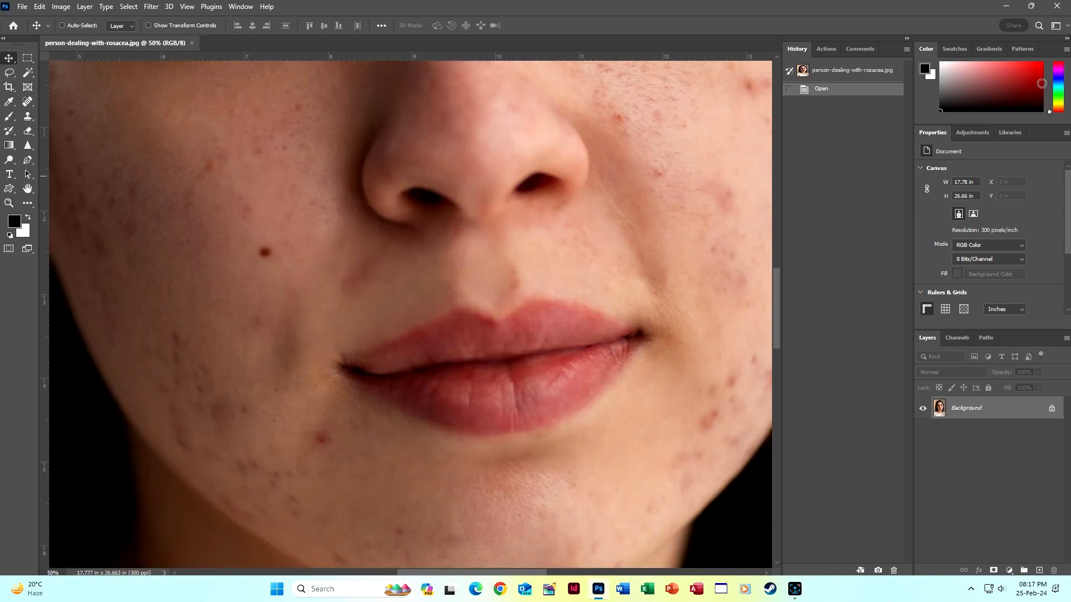
- Restore the workspace layout and expand the collapsed History and Comments panels
{"action": "left_click", "coordinate": [1064, 25]}
{"action": "left_click", "coordinate": [1044, 91]}
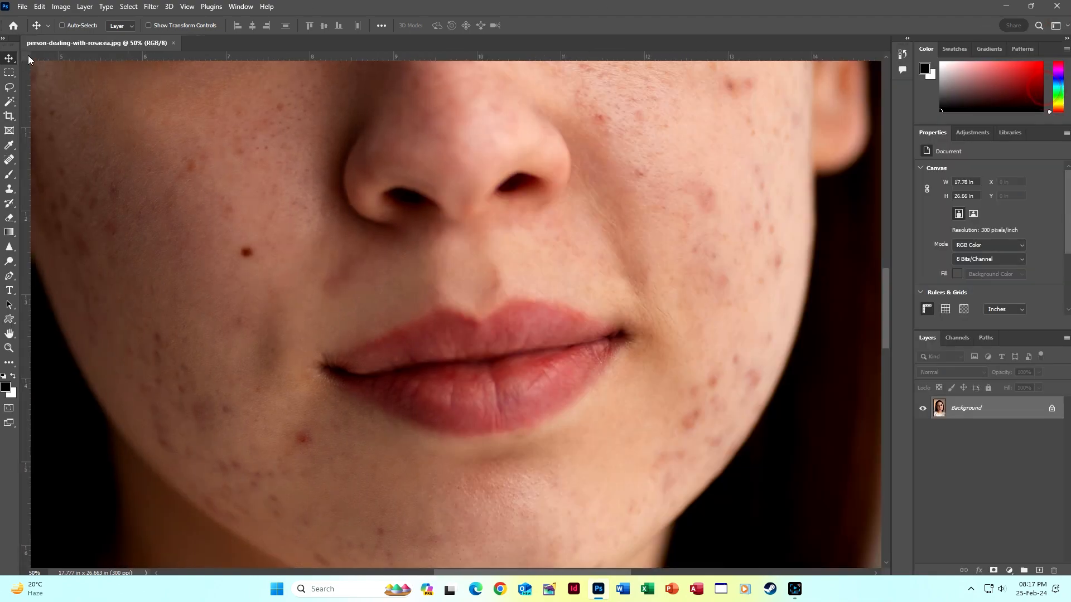
{"action": "left_click", "coordinate": [906, 38]}
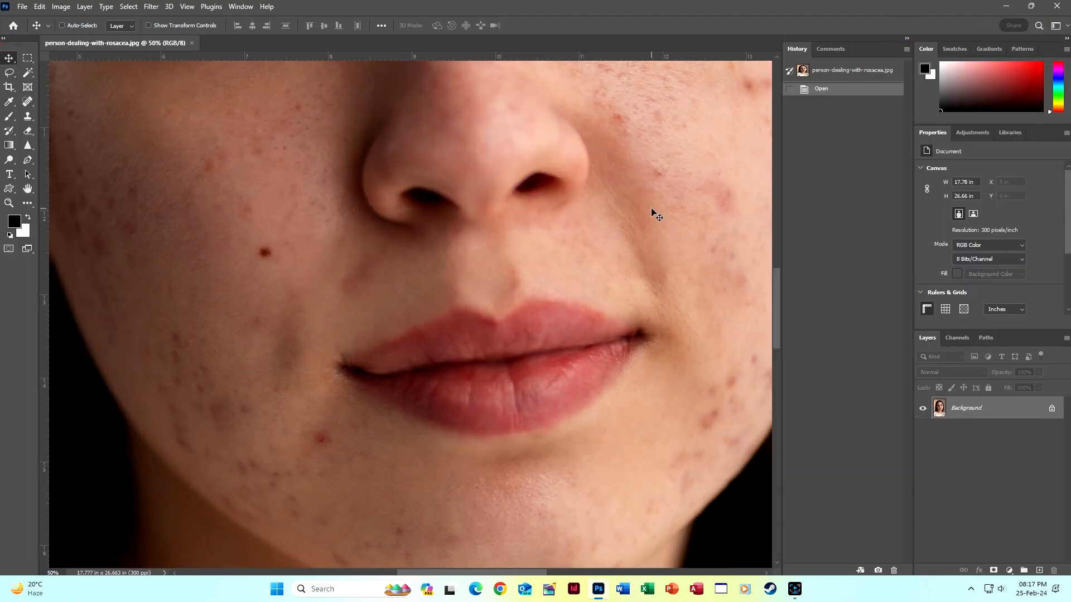
- Duplicate the Background layer twice so that two copies of the portrait sit above it
{"action": "key", "text": "ctrl+0"}
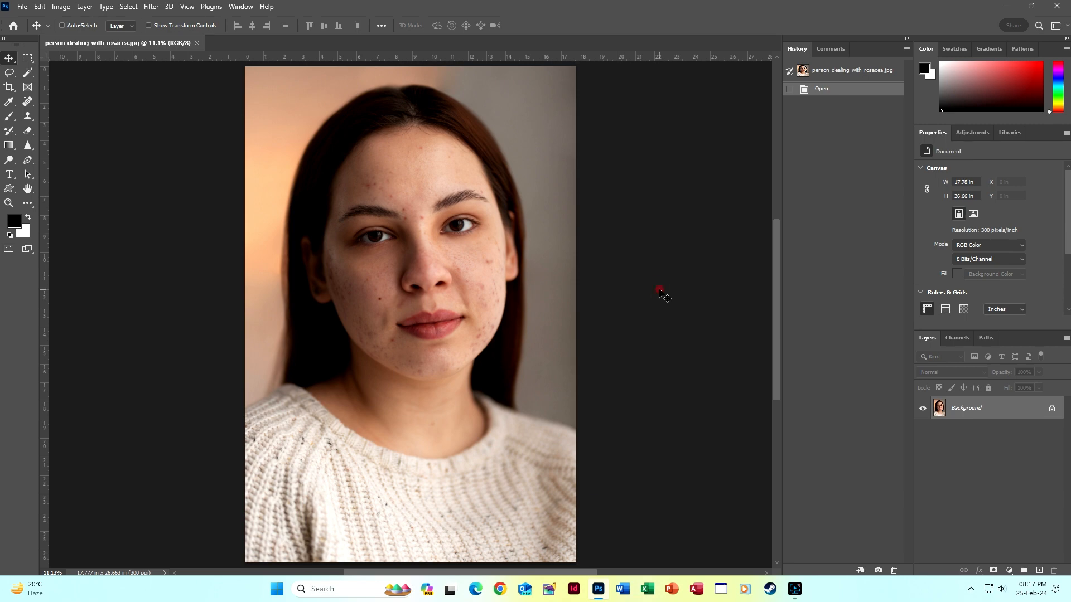
{"action": "key", "text": "ctrl"}
{"action": "key", "text": "ctrl+j"}
{"action": "key", "text": "ctrl+j"}
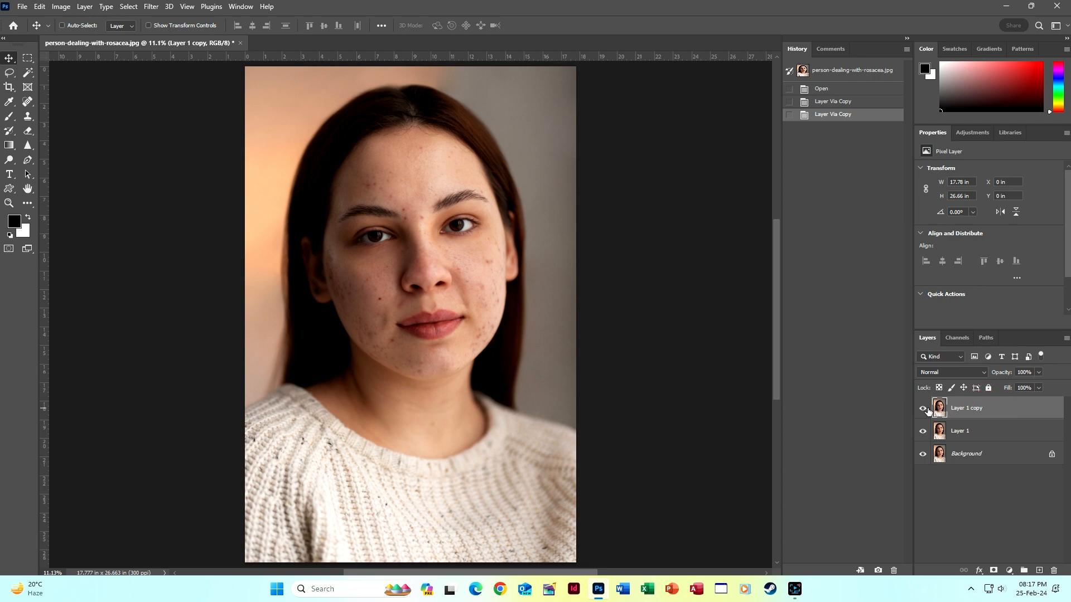
- Rename the lower copied layer "Normal" and the upper one "Vivid Light"
{"action": "double_click", "coordinate": [959, 431]}
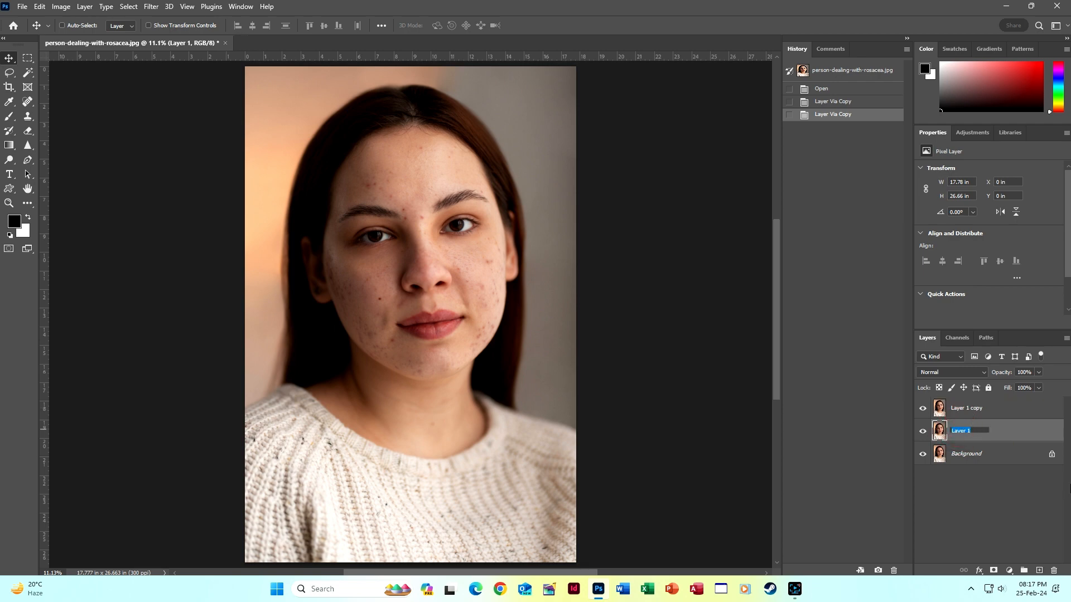
{"action": "type", "text": "Normal"}
{"action": "key", "text": "Return"}
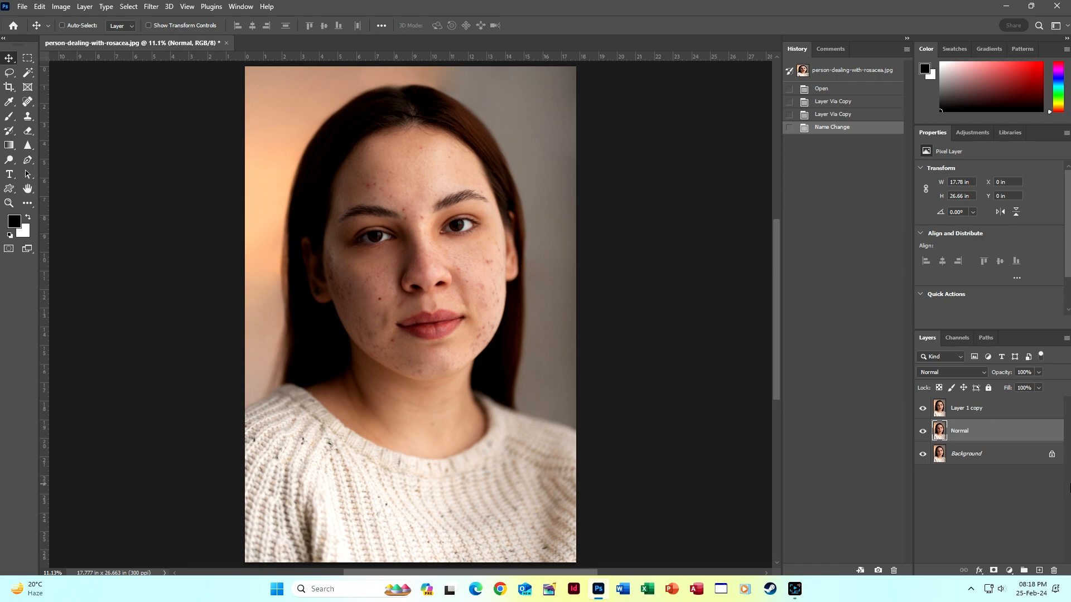
{"action": "double_click", "coordinate": [962, 407]}
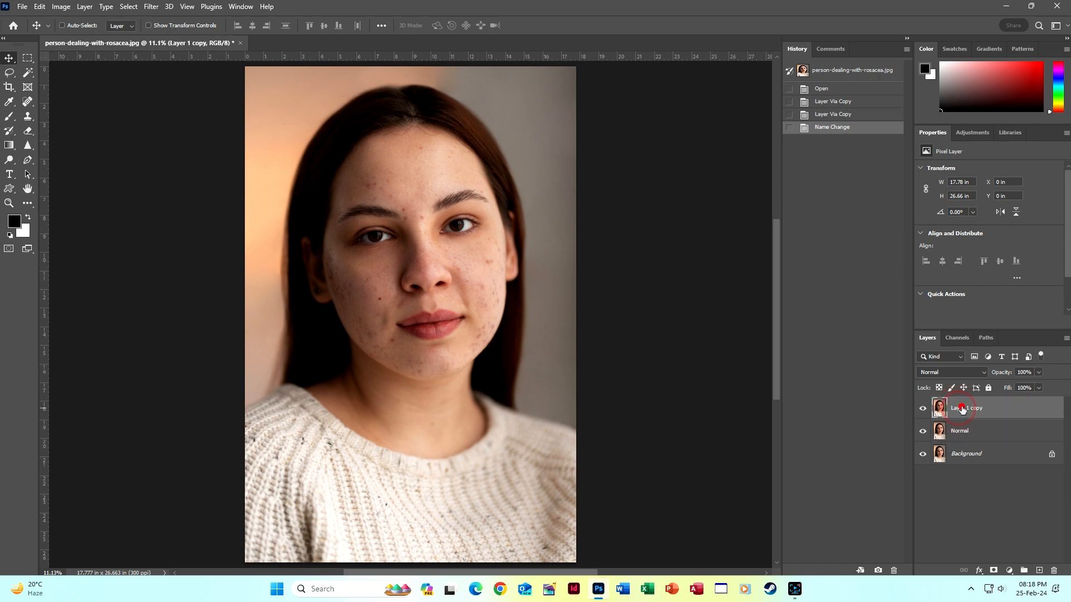
{"action": "type", "text": "Vidi"}
{"action": "type", "text": "vid Light"}
{"action": "key", "text": "Return"}
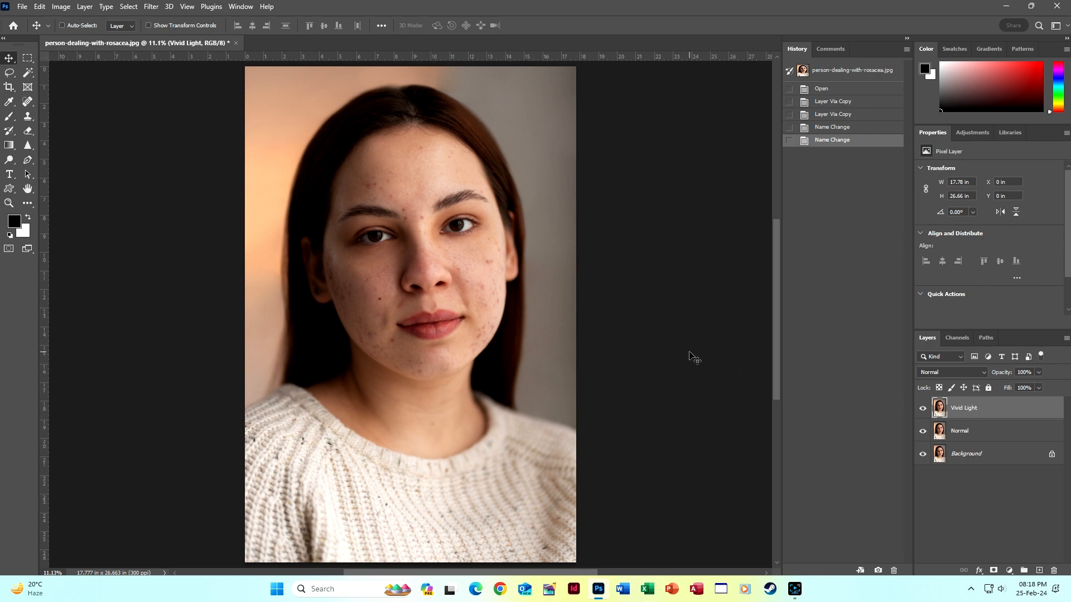
- Invert the colours of the Vivid Light layer
{"action": "left_click", "coordinate": [59, 6]}
{"action": "left_click", "coordinate": [64, 35]}
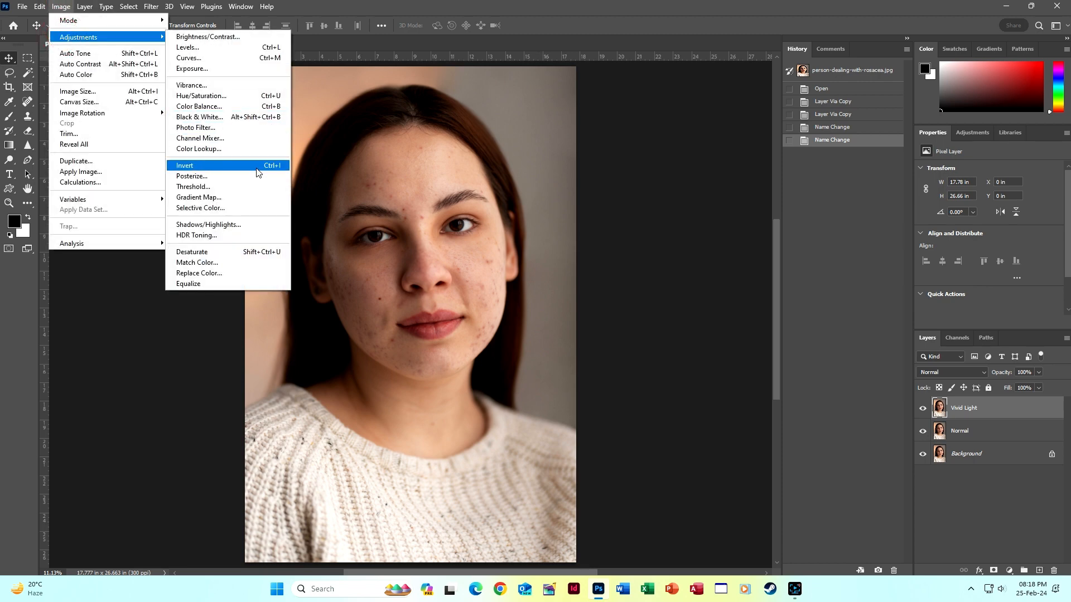
{"action": "left_click", "coordinate": [634, 205]}
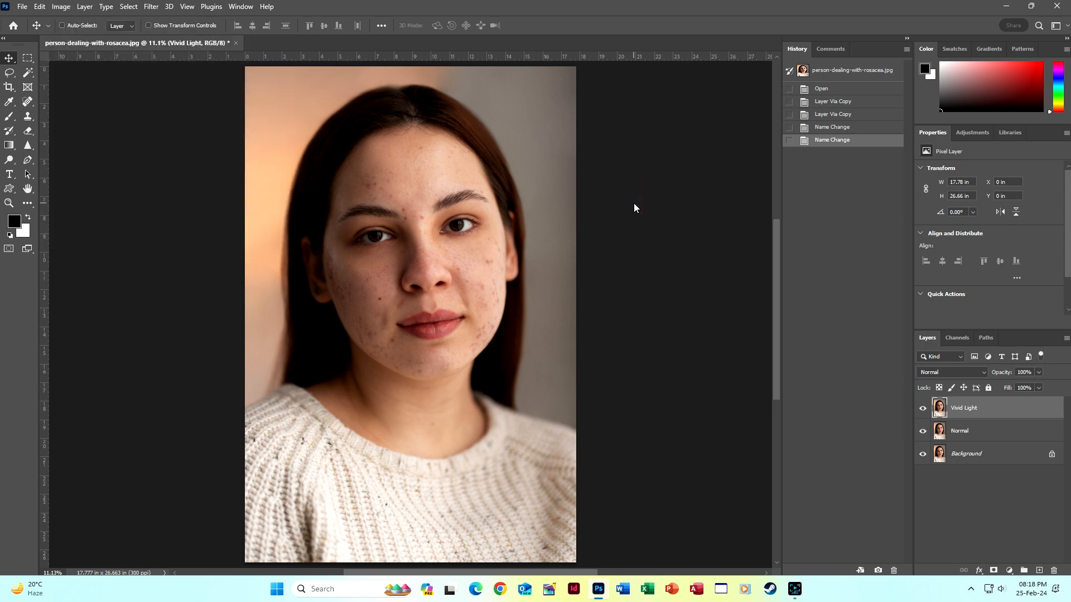
{"action": "key", "text": "ctrl+i"}
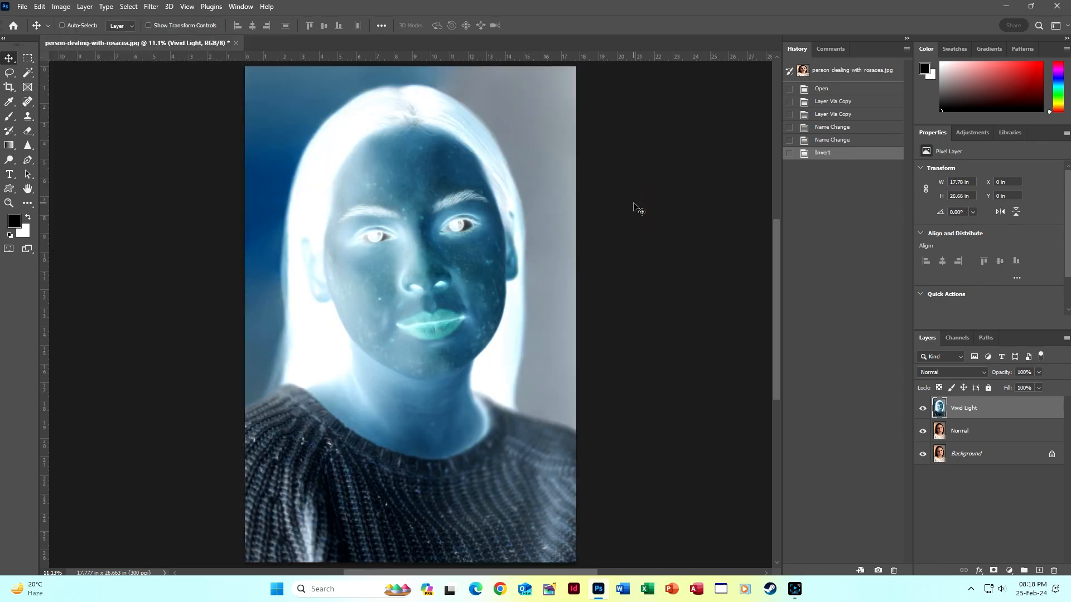
- Change the blending mode of the inverted top layer to Vivid Light
{"action": "left_click", "coordinate": [982, 373]}
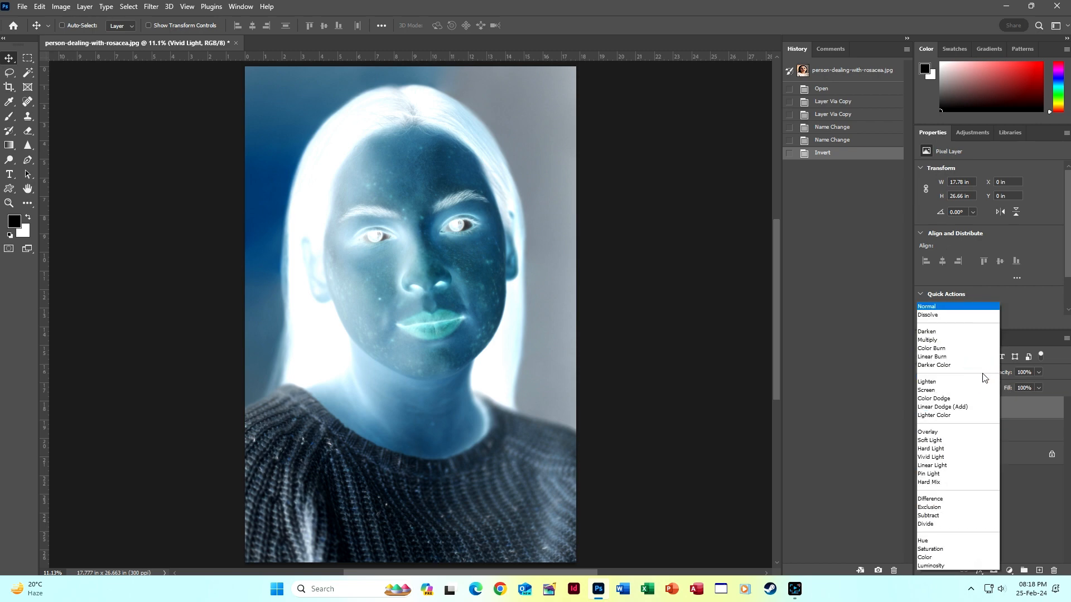
{"action": "left_click", "coordinate": [931, 457]}
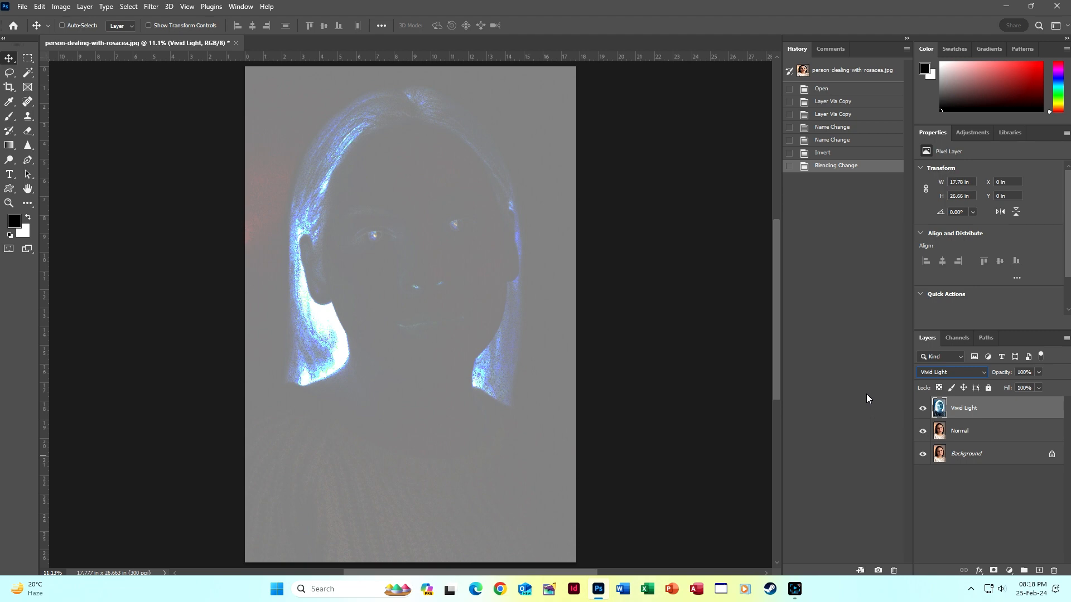
{"action": "left_click", "coordinate": [948, 375]}
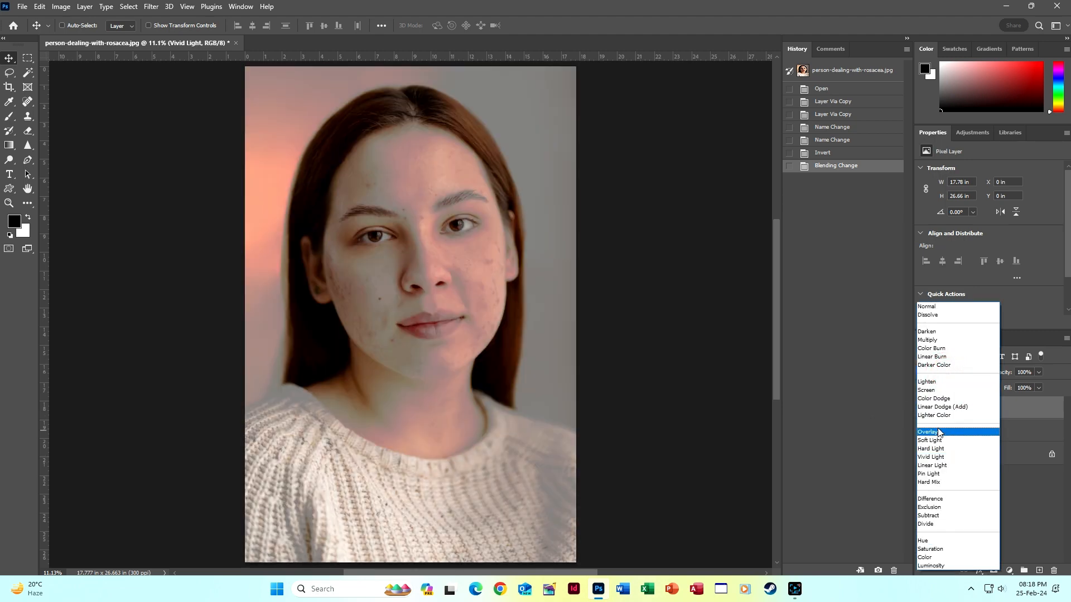
{"action": "left_click", "coordinate": [696, 406]}
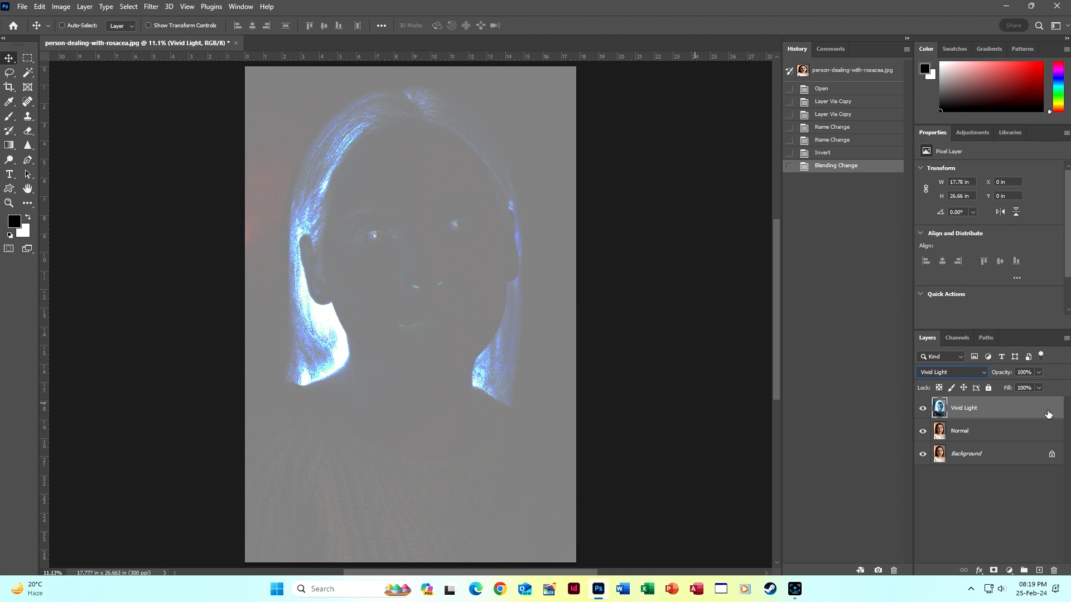
- Convert the Vivid Light layer to a Smart Object
{"action": "left_click", "coordinate": [151, 6]}
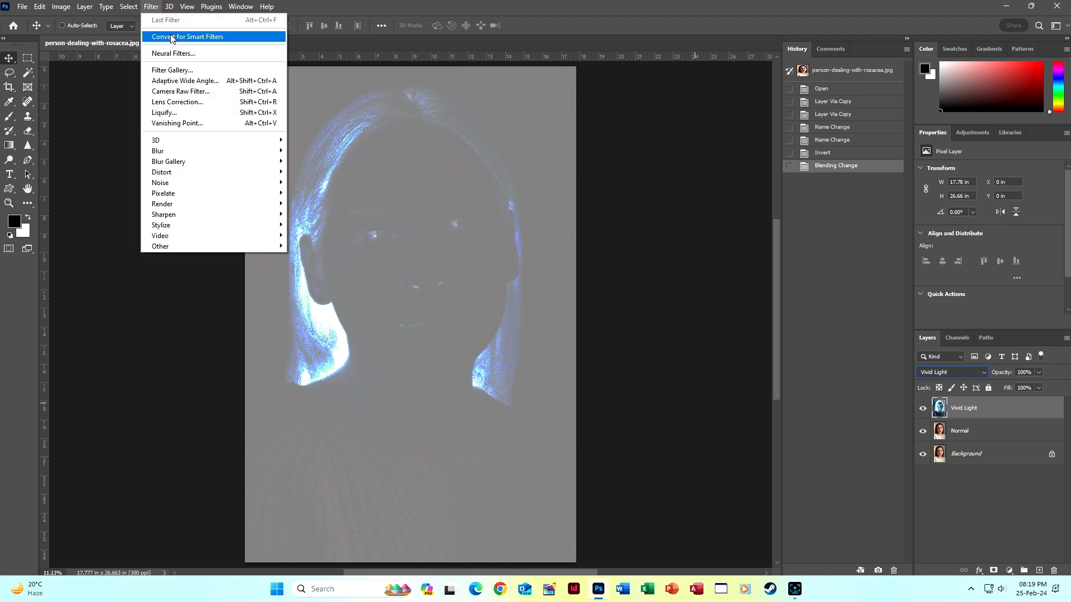
{"action": "right_click", "coordinate": [1040, 407]}
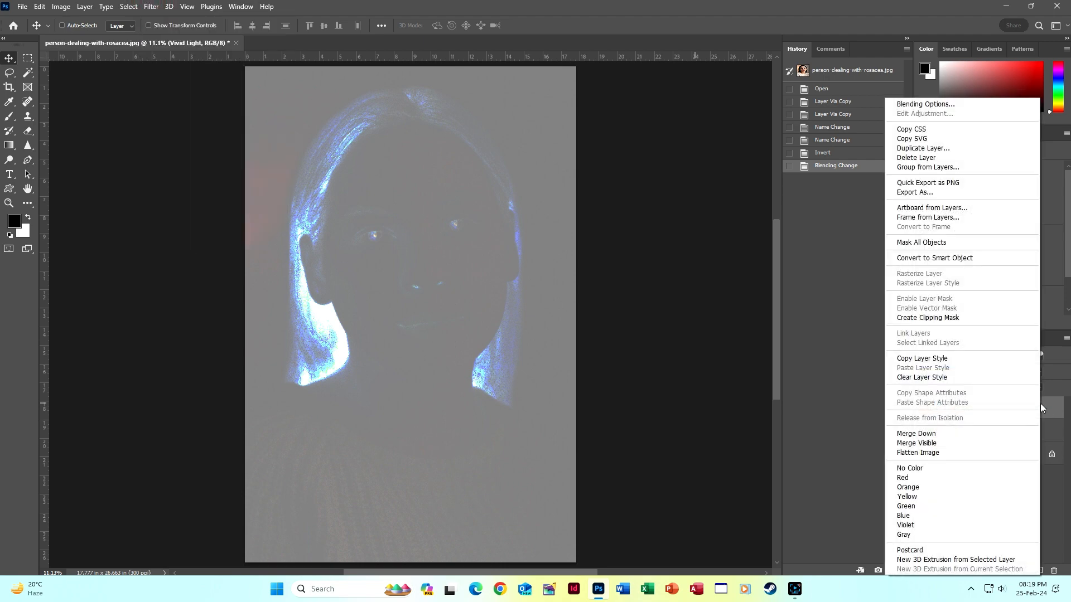
{"action": "left_click", "coordinate": [950, 258]}
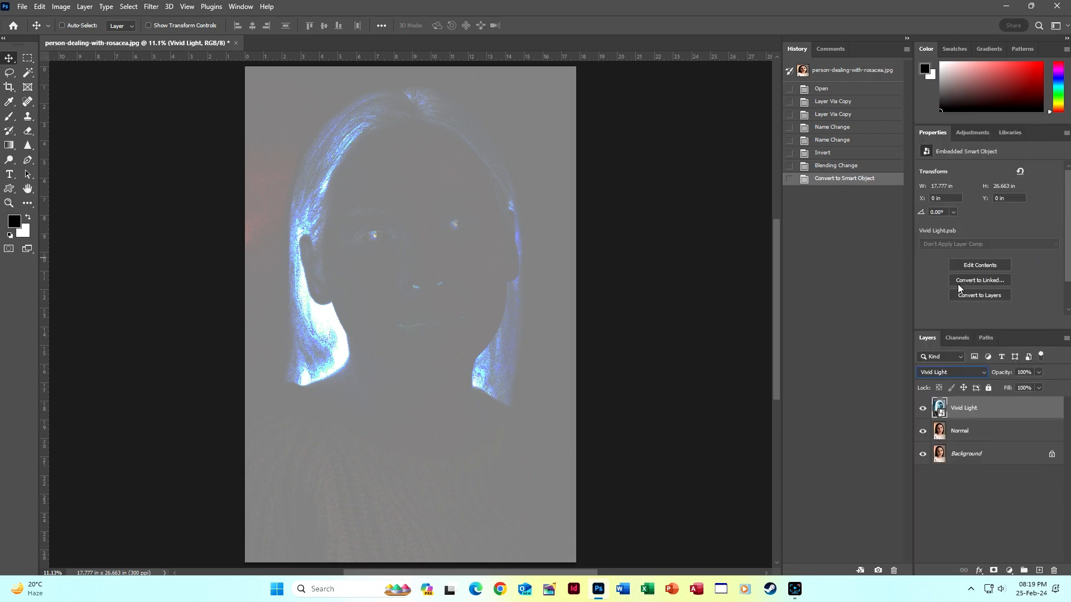
- Apply a Gaussian Blur with a 4.0 pixel radius to the Vivid Light smart object
{"action": "left_click", "coordinate": [151, 7]}
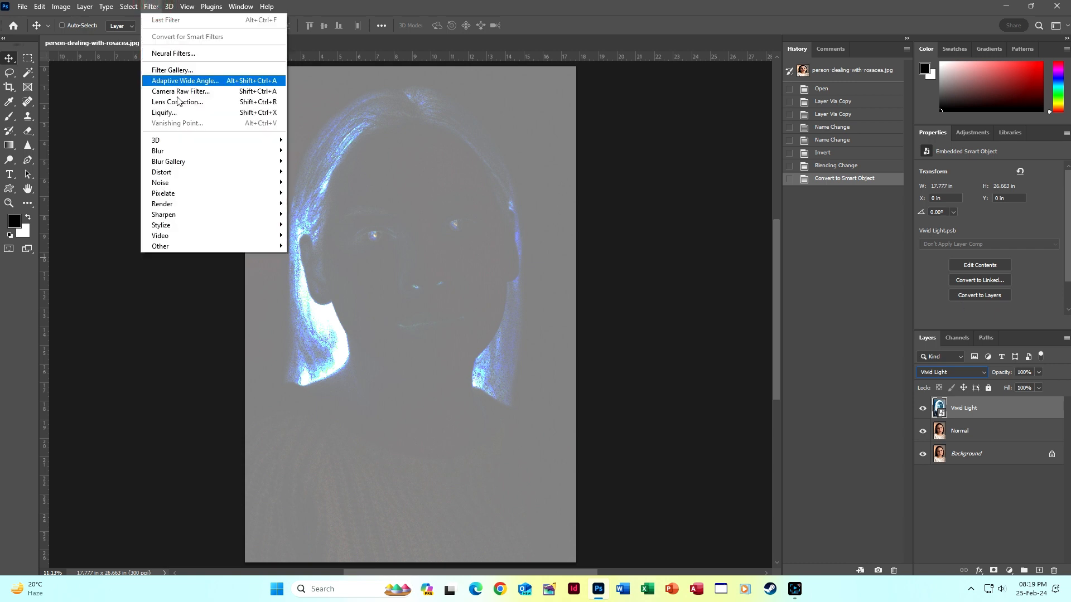
{"action": "left_click", "coordinate": [173, 151]}
{"action": "left_click", "coordinate": [317, 193]}
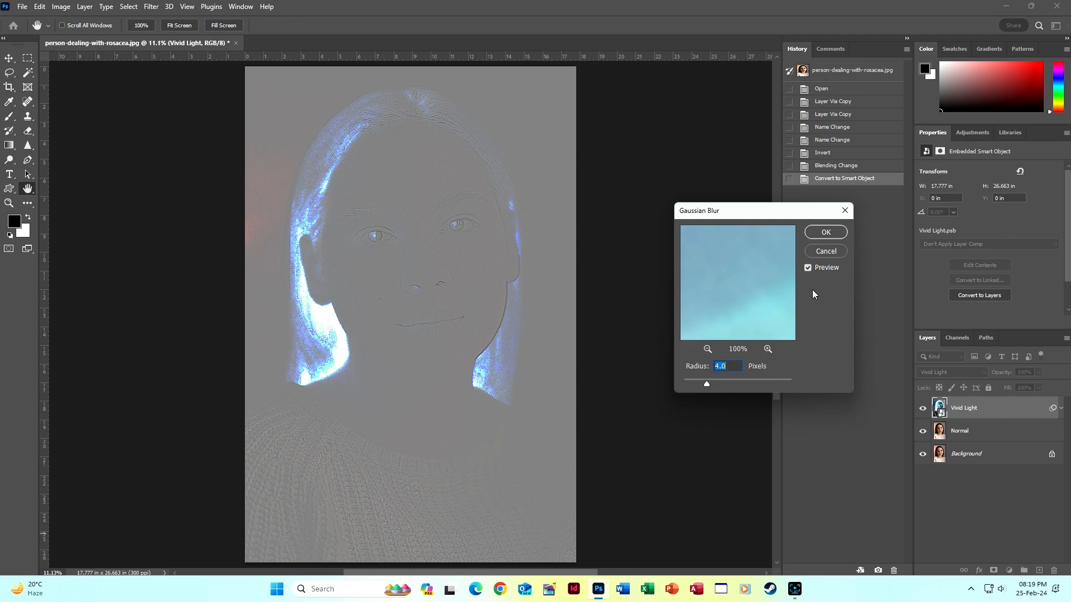
{"action": "left_click", "coordinate": [709, 350]}
{"action": "left_click", "coordinate": [708, 349]}
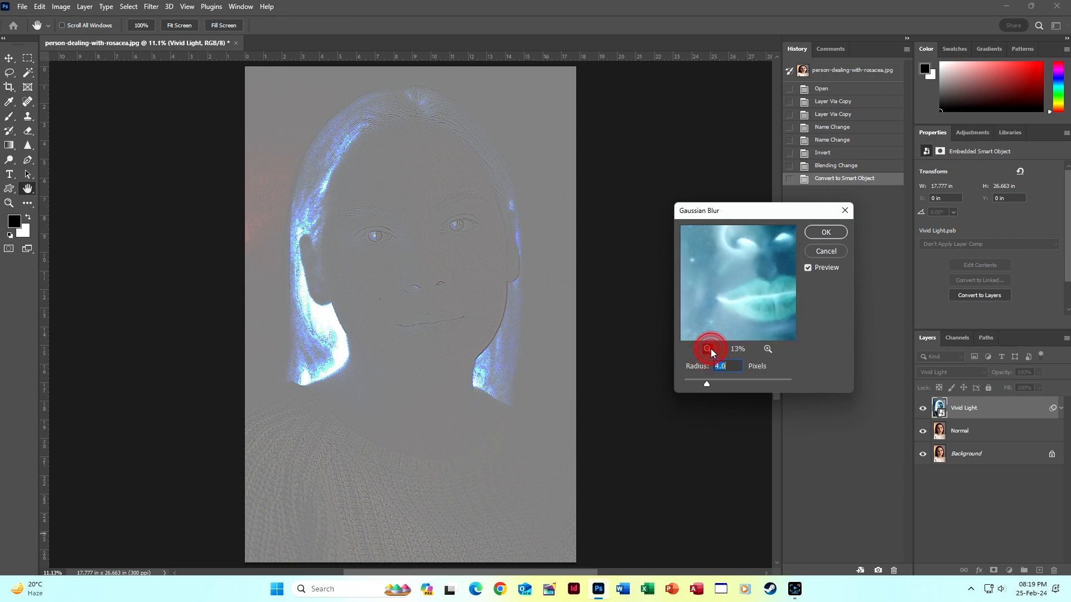
{"action": "left_click", "coordinate": [708, 349]}
{"action": "left_click", "coordinate": [709, 350]}
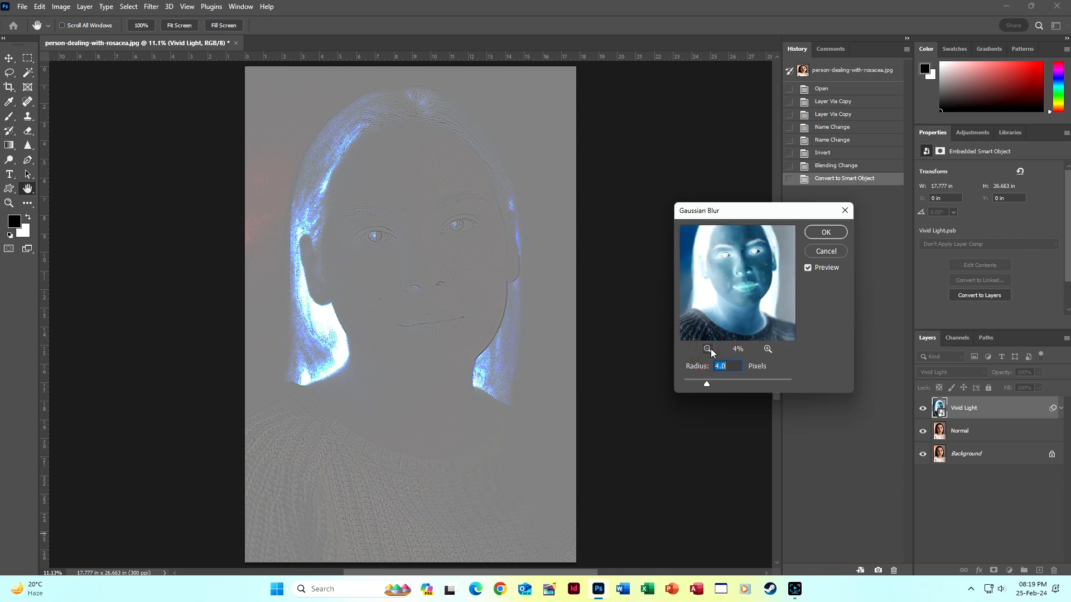
{"action": "left_click", "coordinate": [827, 233]}
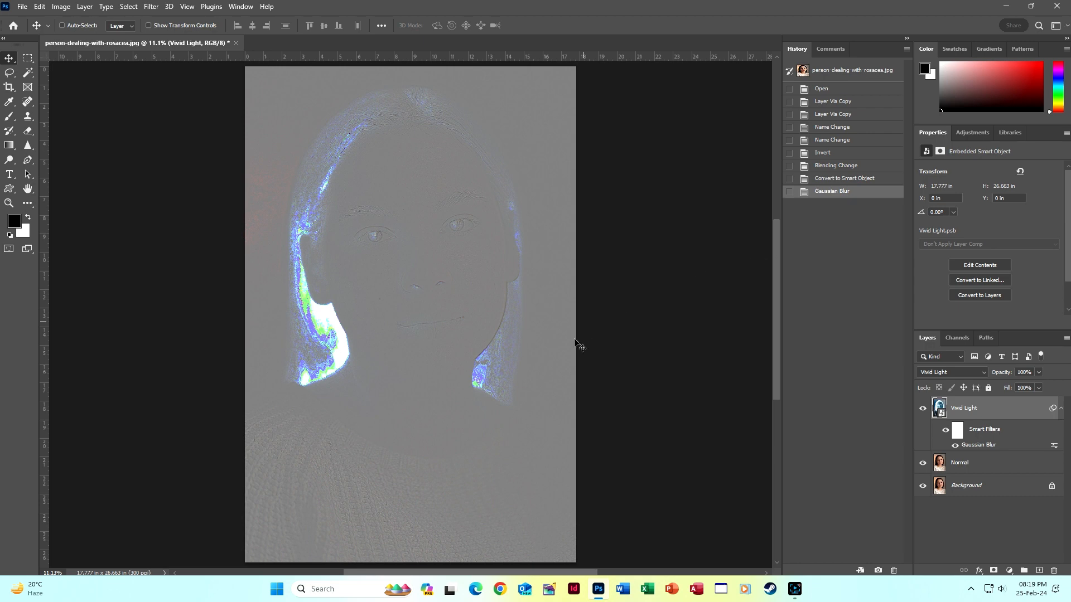
- Group the Vivid Light and Normal layers together and check the group's contents
{"action": "left_click", "coordinate": [989, 410]}
{"action": "left_click", "coordinate": [1044, 468], "text": "shift"}
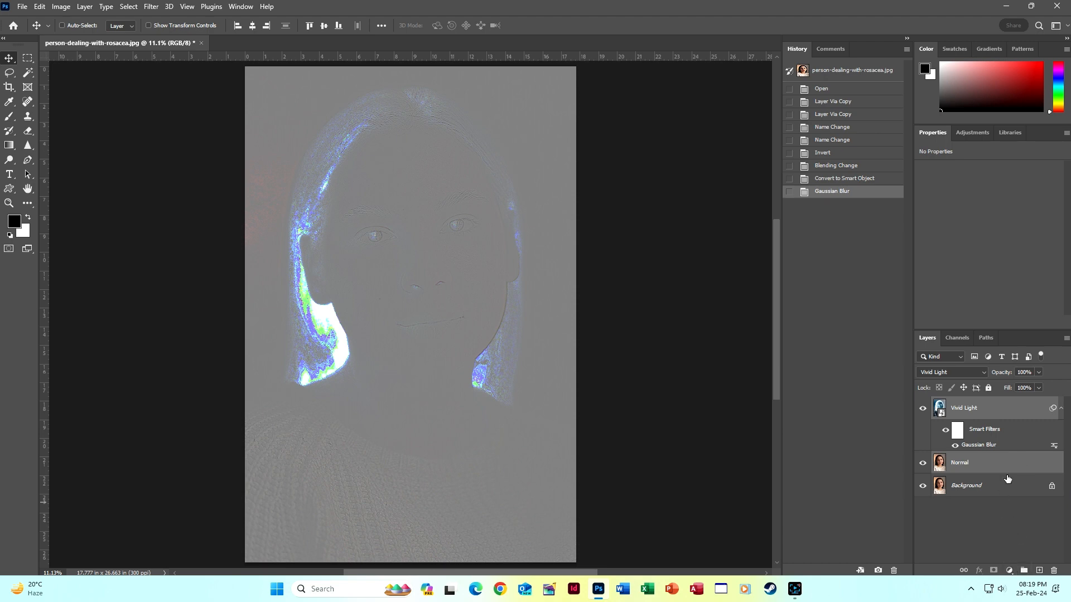
{"action": "left_click", "coordinate": [85, 8]}
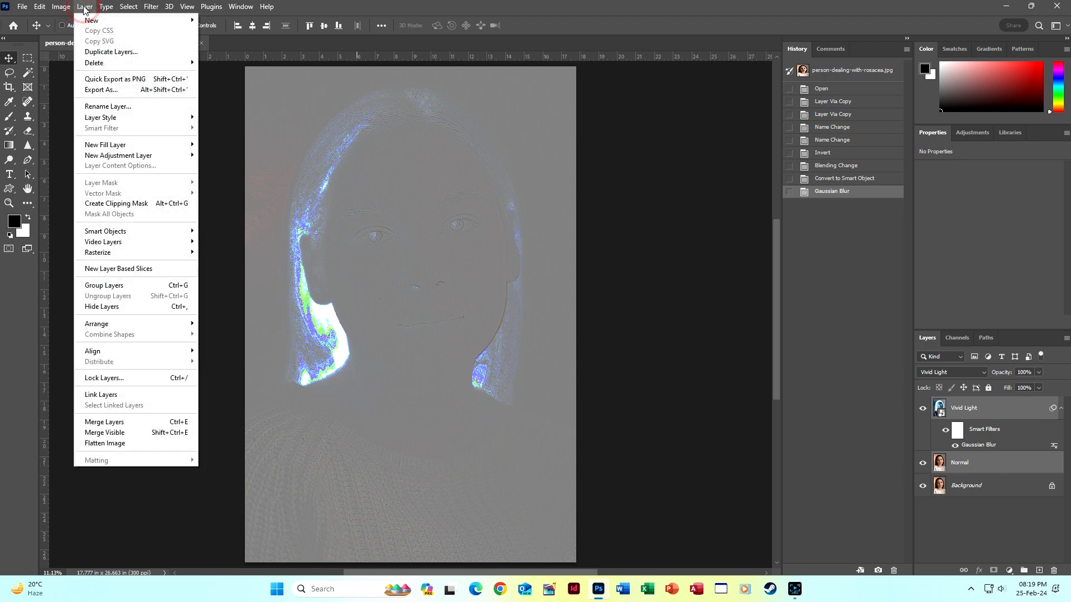
{"action": "left_click", "coordinate": [171, 287]}
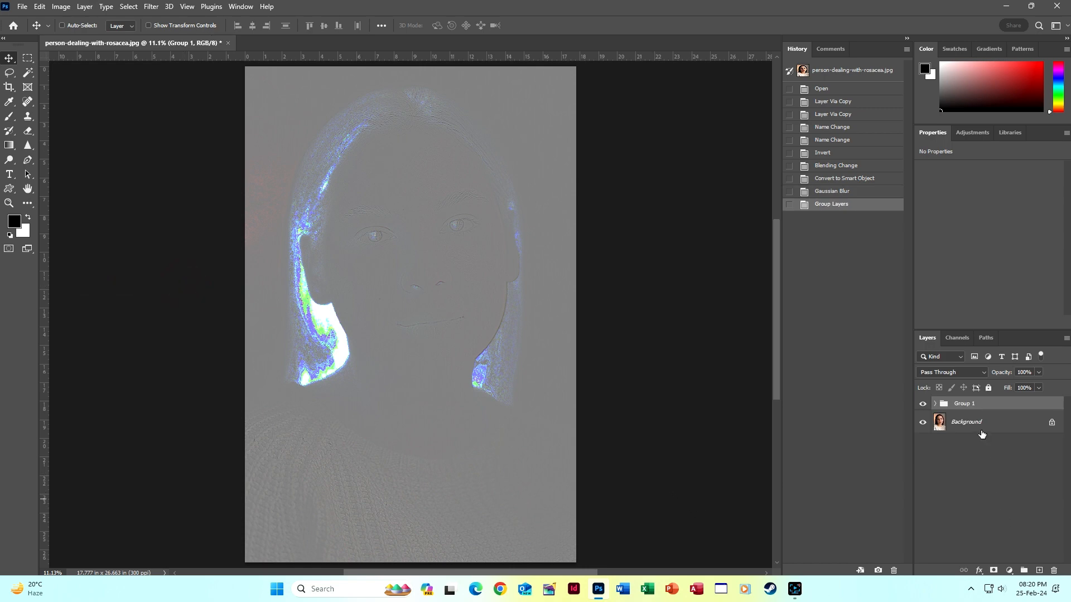
{"action": "left_click", "coordinate": [1005, 497]}
{"action": "left_click", "coordinate": [993, 402]}
{"action": "left_click", "coordinate": [936, 403]}
{"action": "left_click", "coordinate": [948, 422]}
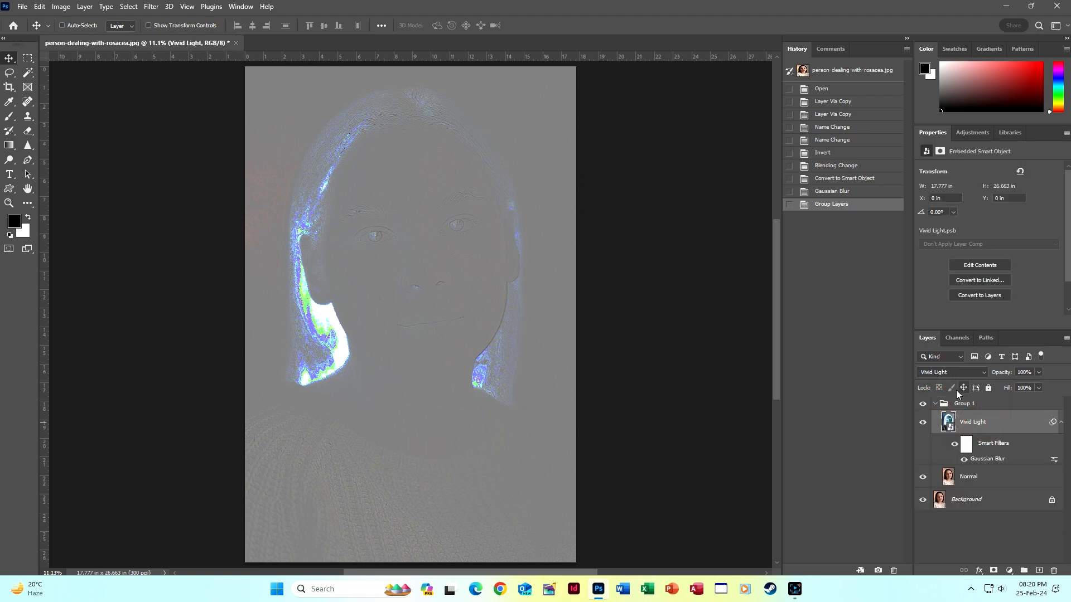
{"action": "left_click", "coordinate": [935, 403]}
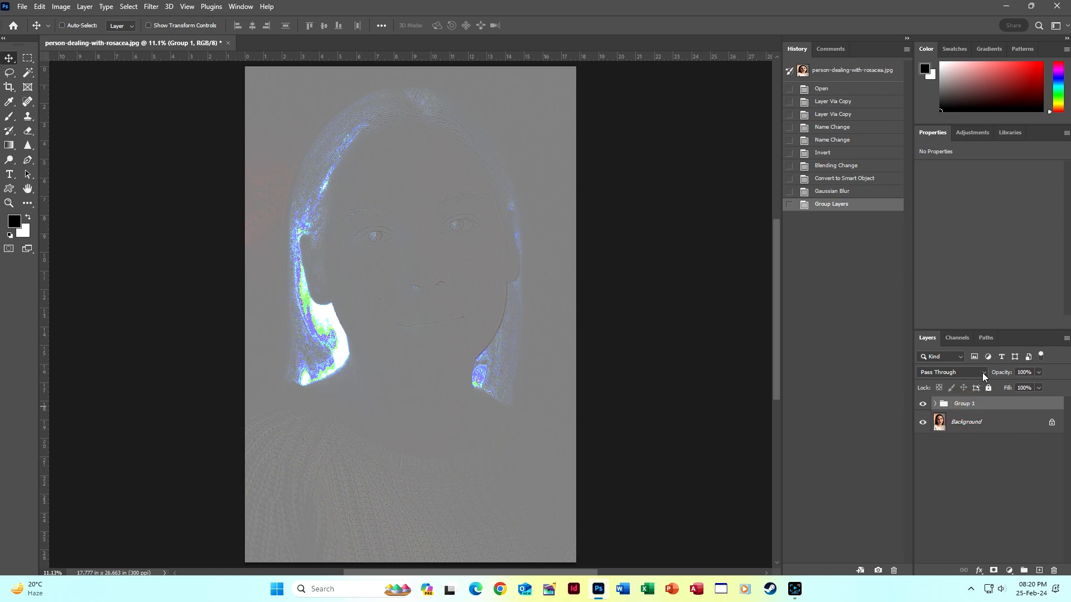
- Set the layer group's blending mode to Overlay and its opacity to 85%
{"action": "left_click", "coordinate": [982, 373]}
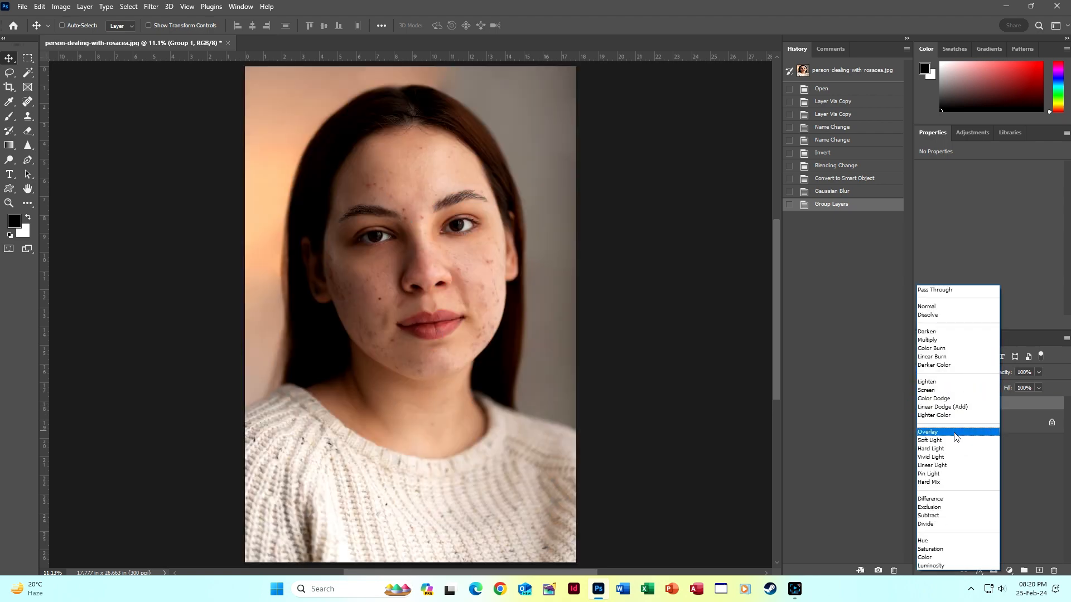
{"action": "left_click", "coordinate": [955, 432]}
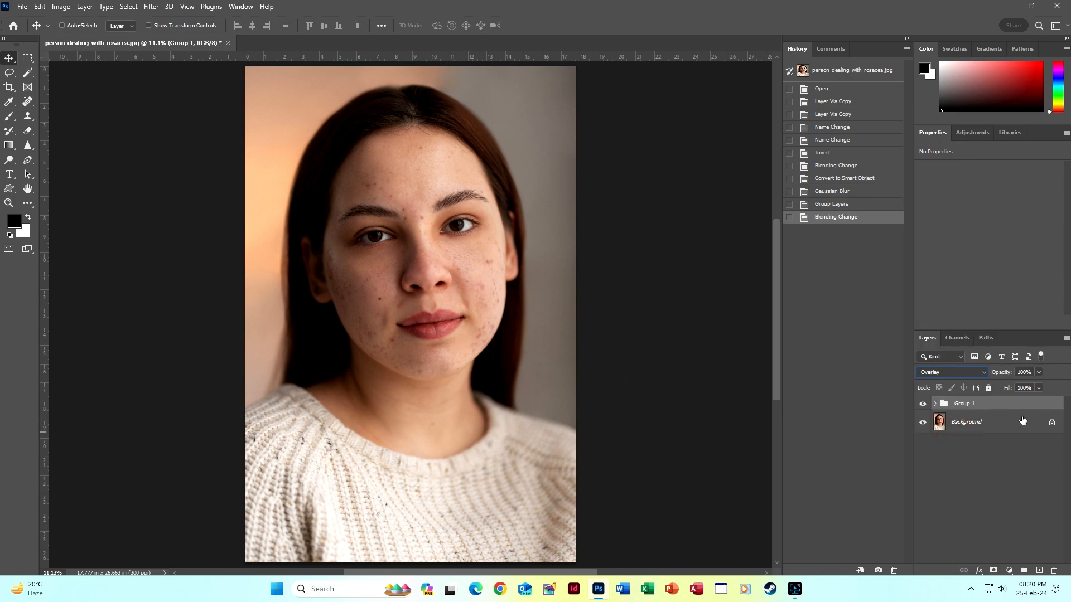
{"action": "left_click", "coordinate": [1032, 373]}
{"action": "type", "text": "85"}
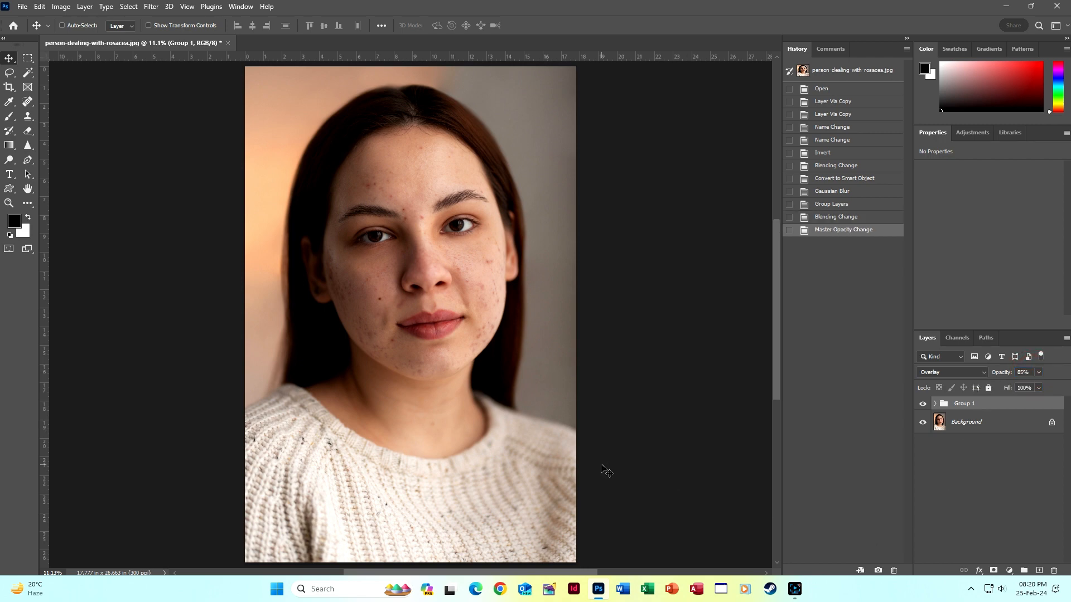
- Compare the skin around the eyes and forehead up close with the layer group hidden and shown
{"action": "left_click", "coordinate": [466, 251], "text": "ctrl"}
{"action": "left_click_drag", "start_coordinate": [518, 235], "coordinate": [592, 381]}
{"action": "left_click", "coordinate": [492, 312], "text": "ctrl"}
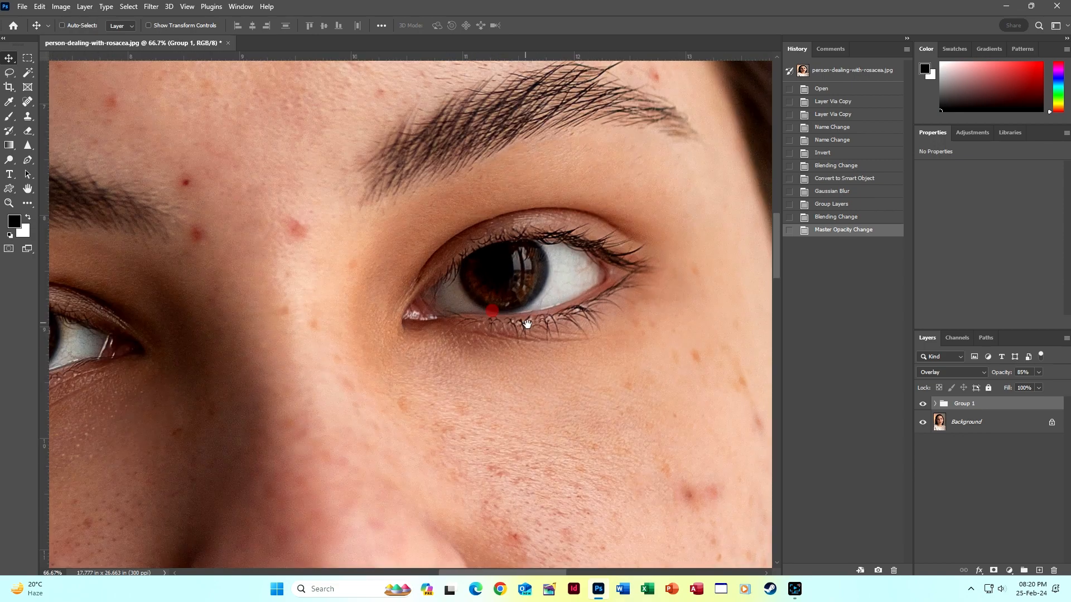
{"action": "left_click", "coordinate": [922, 404]}
{"action": "left_click_drag", "start_coordinate": [553, 273], "coordinate": [629, 293]}
{"action": "left_click_drag", "start_coordinate": [468, 318], "coordinate": [505, 311]}
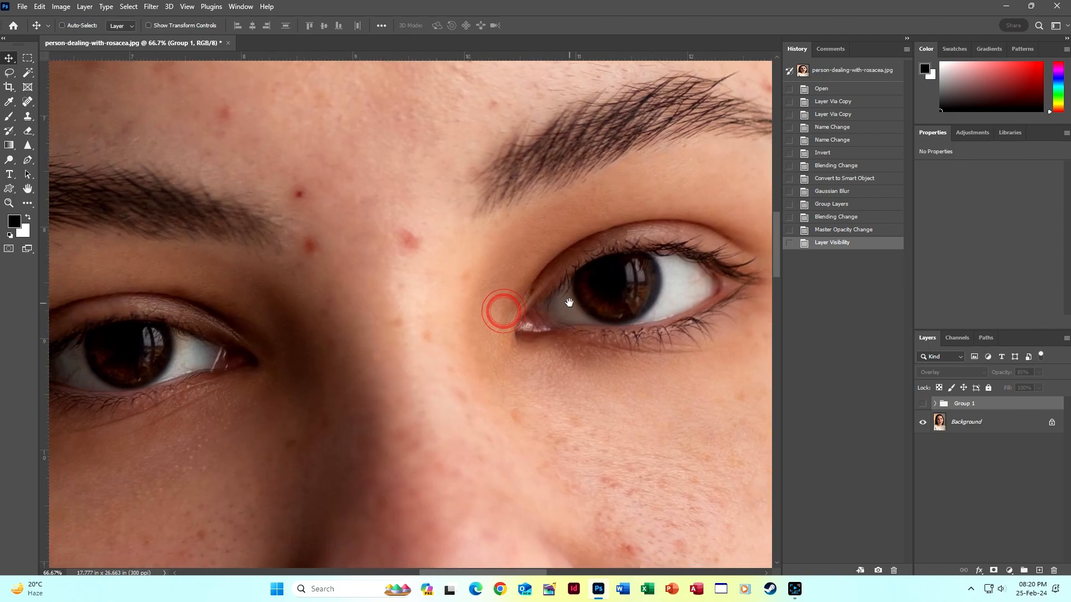
{"action": "left_click_drag", "start_coordinate": [646, 279], "coordinate": [595, 430]}
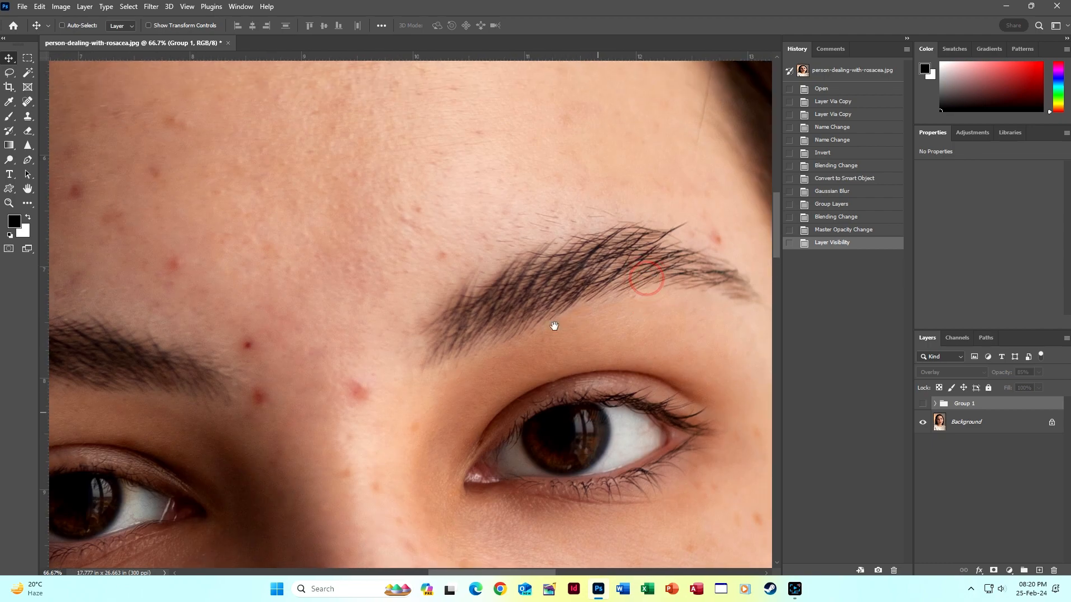
{"action": "left_click", "coordinate": [923, 406]}
{"action": "left_click_drag", "start_coordinate": [638, 439], "coordinate": [563, 337]}
{"action": "left_click", "coordinate": [921, 407]}
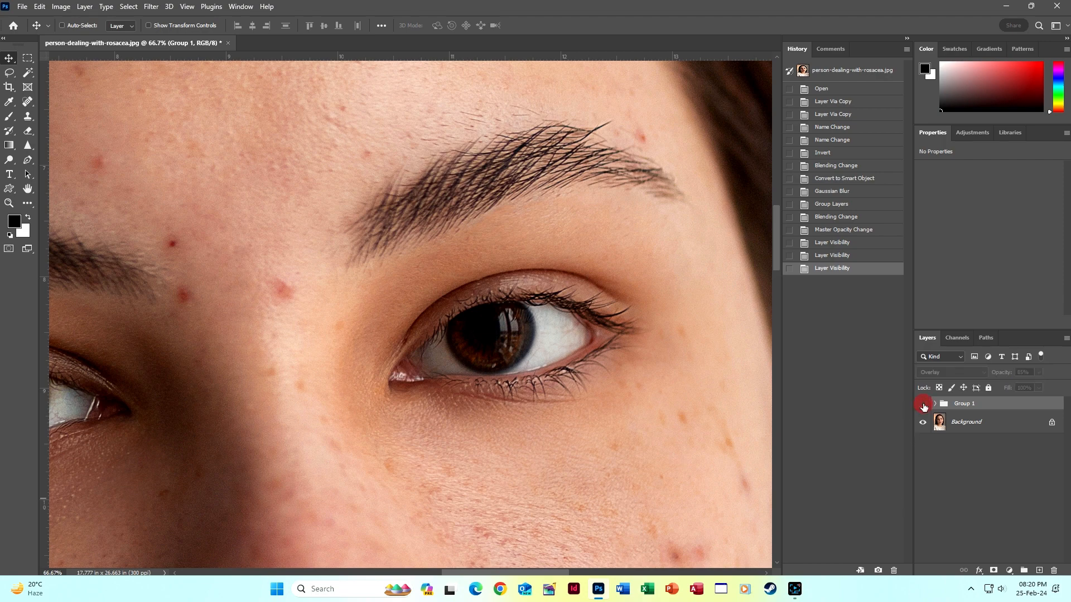
{"action": "left_click", "coordinate": [923, 407]}
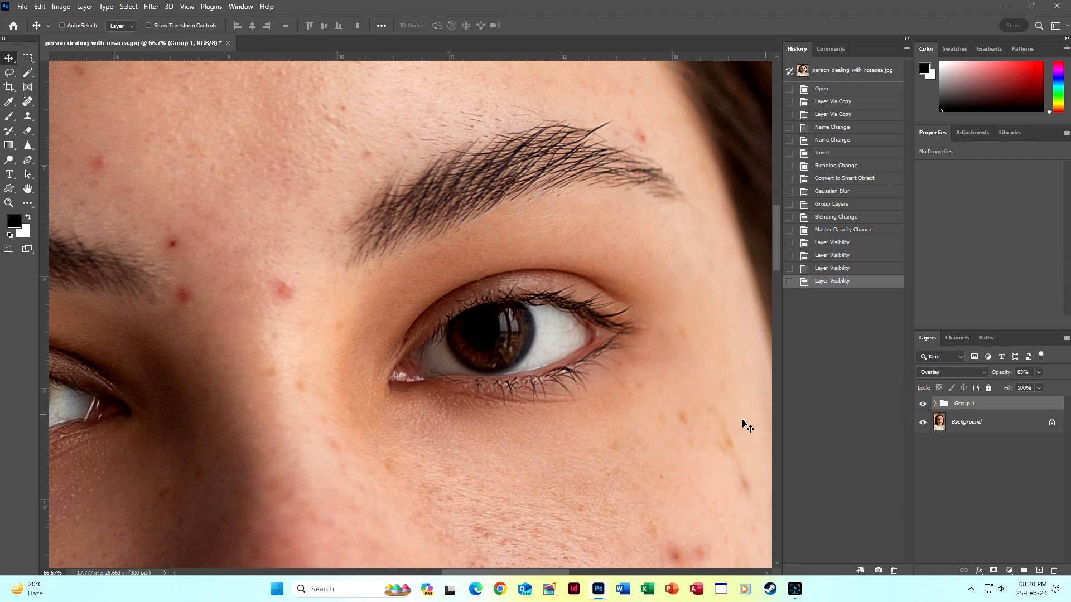
- Examine the mouth and chin areas with the layer group hidden and shown, ending on the full portrait
{"action": "left_click_drag", "start_coordinate": [285, 401], "coordinate": [393, 173]}
{"action": "left_click_drag", "start_coordinate": [454, 457], "coordinate": [477, 132]}
{"action": "left_click_drag", "start_coordinate": [485, 392], "coordinate": [490, 247]}
{"action": "left_click_drag", "start_coordinate": [499, 235], "coordinate": [518, 387]}
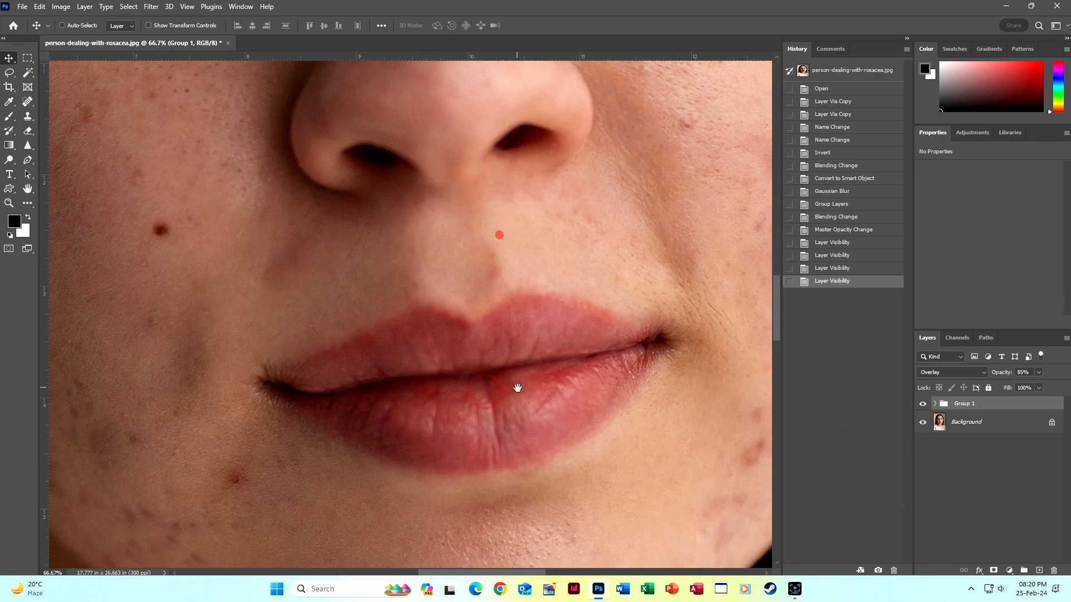
{"action": "left_click", "coordinate": [921, 405]}
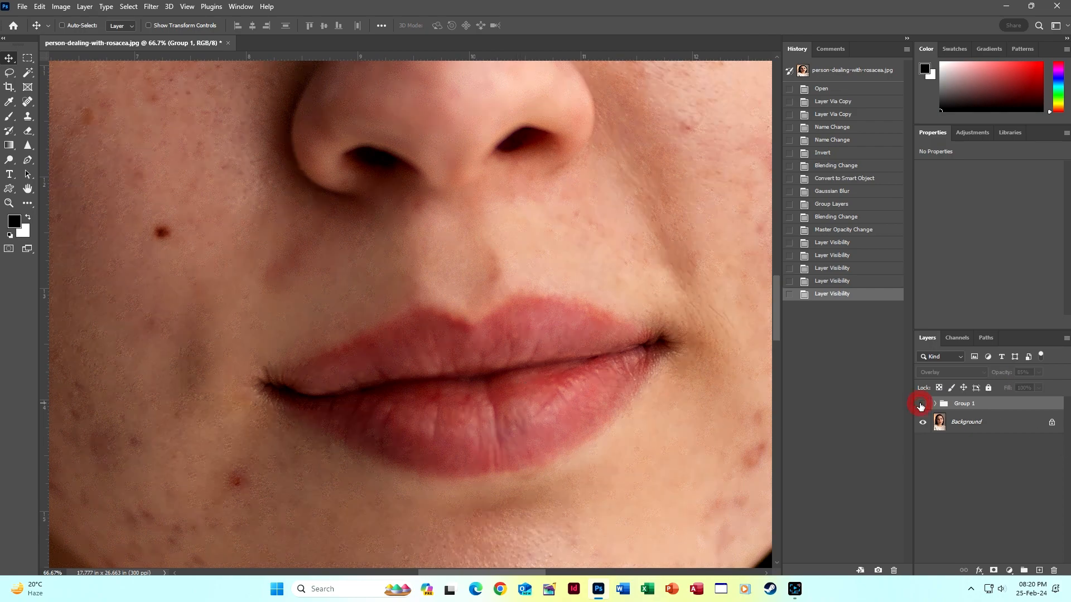
{"action": "left_click", "coordinate": [921, 406]}
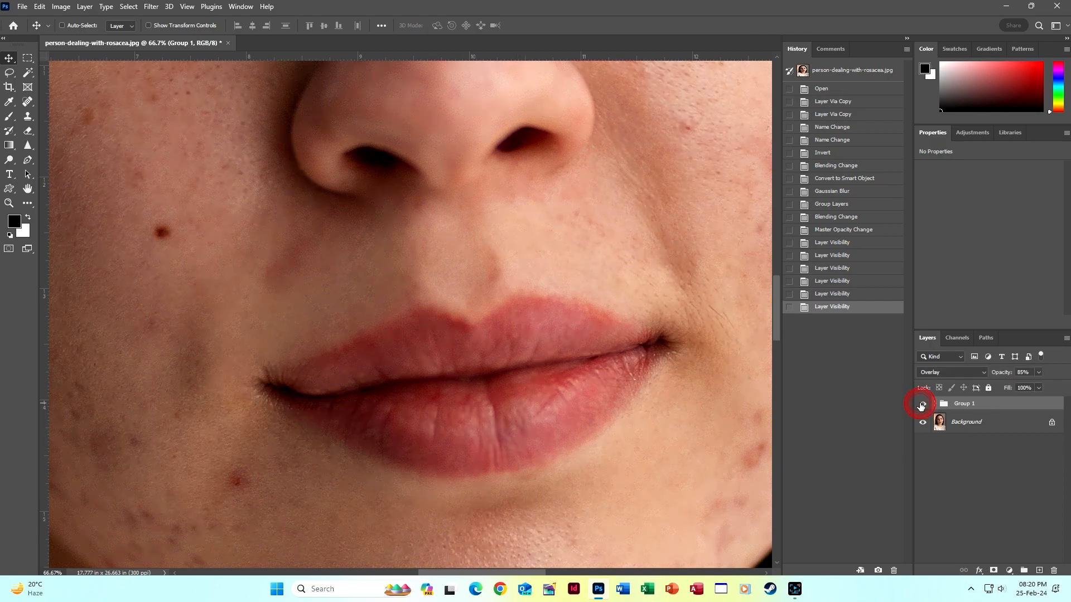
{"action": "left_click_drag", "start_coordinate": [586, 414], "coordinate": [557, 233]}
{"action": "left_click_drag", "start_coordinate": [480, 307], "coordinate": [525, 331]}
{"action": "left_click_drag", "start_coordinate": [572, 405], "coordinate": [570, 331]}
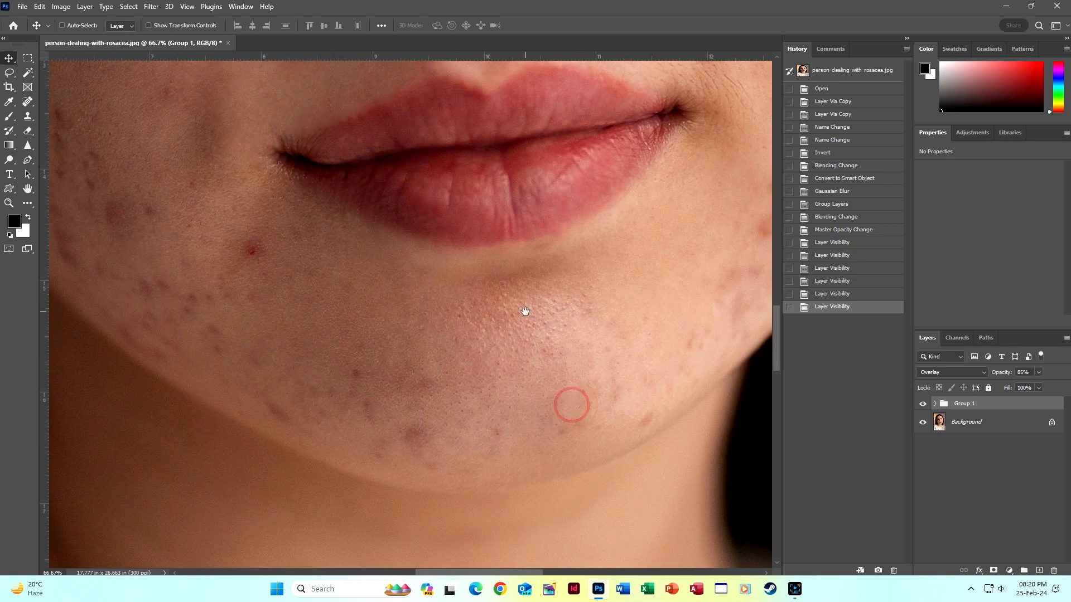
{"action": "left_click", "coordinate": [922, 403]}
{"action": "left_click", "coordinate": [922, 403]}
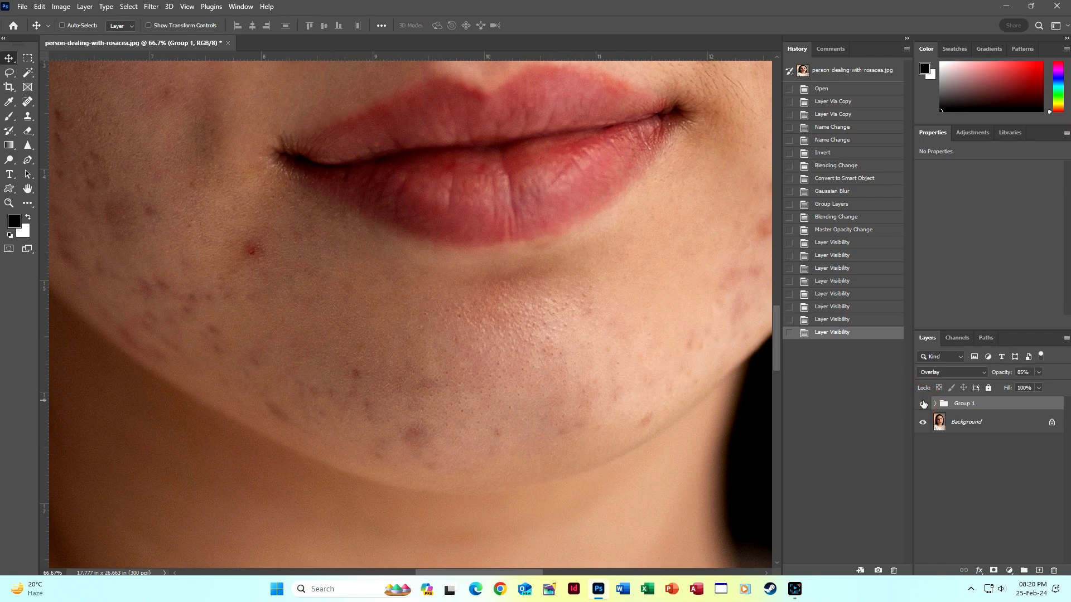
{"action": "key", "text": "ctrl+0"}
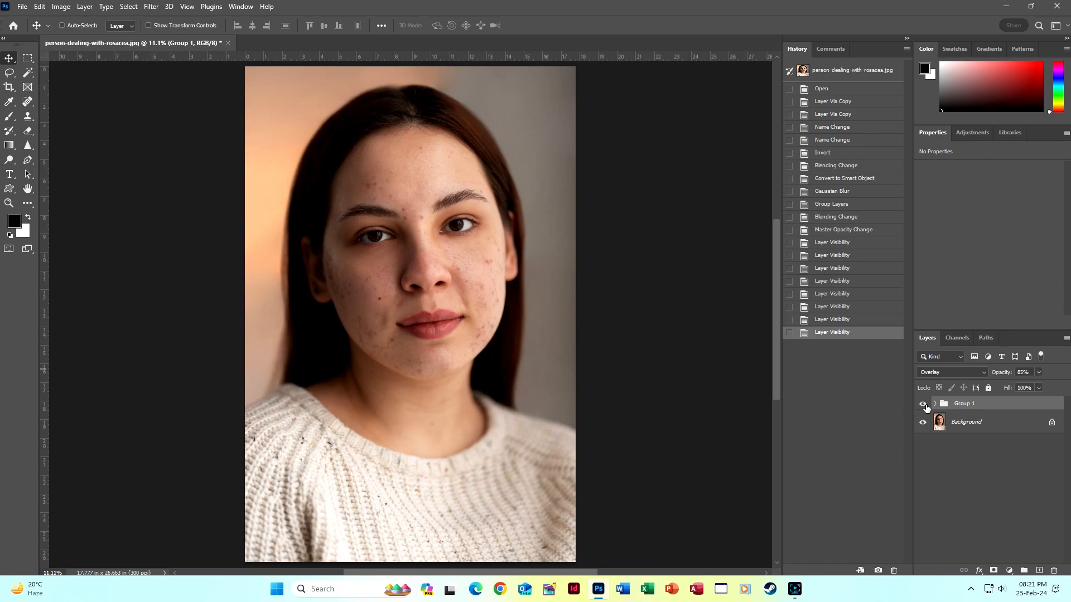
- Try a stronger Gaussian Blur radius of 48.4 pixels on the Vivid Light layer's smart filter
{"action": "left_click", "coordinate": [935, 403]}
{"action": "left_click", "coordinate": [444, 308], "text": "ctrl"}
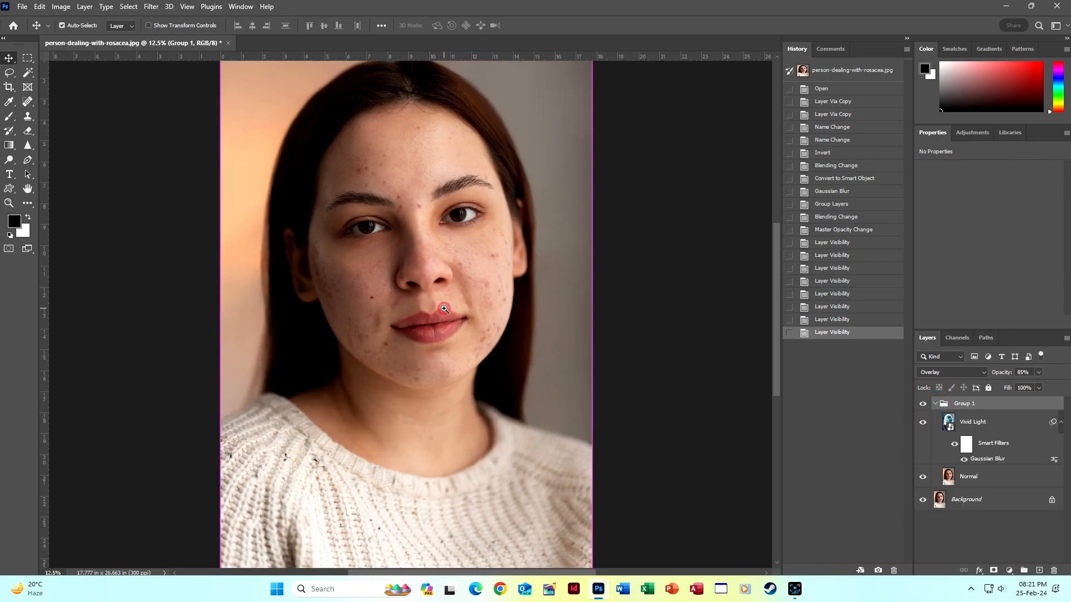
{"action": "left_click", "coordinate": [444, 308], "text": "ctrl"}
{"action": "left_click", "coordinate": [444, 309], "text": "ctrl"}
{"action": "left_click", "coordinate": [445, 308], "text": "ctrl"}
{"action": "left_click_drag", "start_coordinate": [524, 277], "coordinate": [551, 308]}
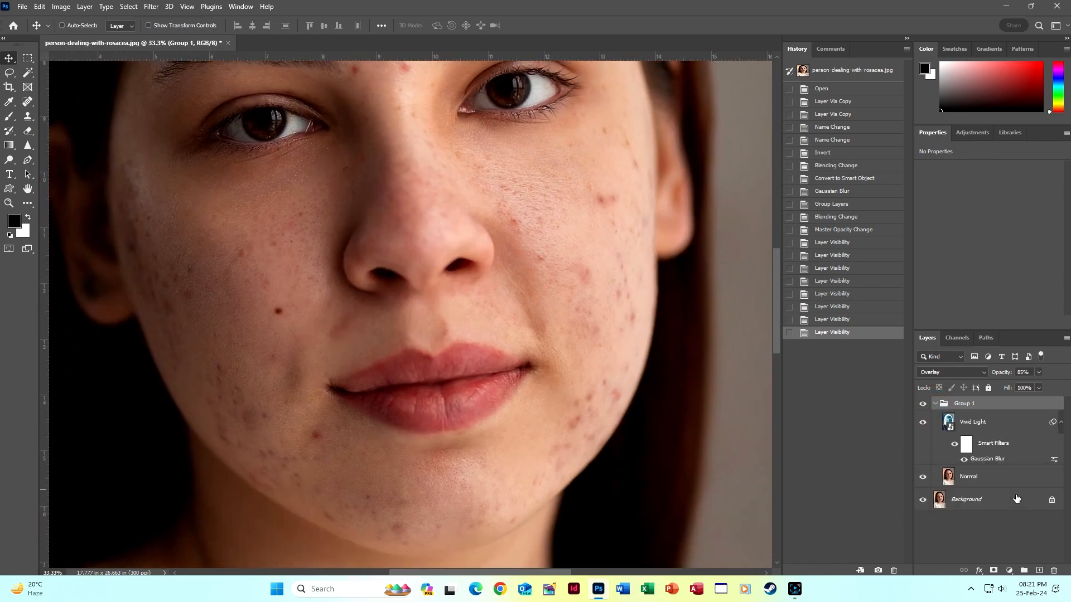
{"action": "double_click", "coordinate": [1015, 460]}
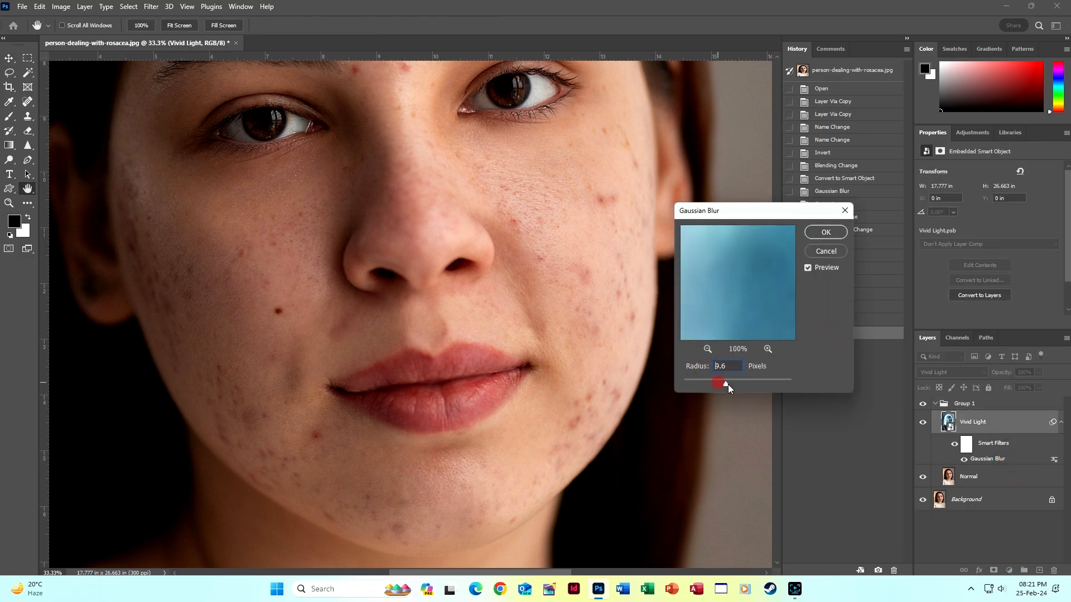
{"action": "left_click_drag", "start_coordinate": [728, 384], "coordinate": [743, 385]}
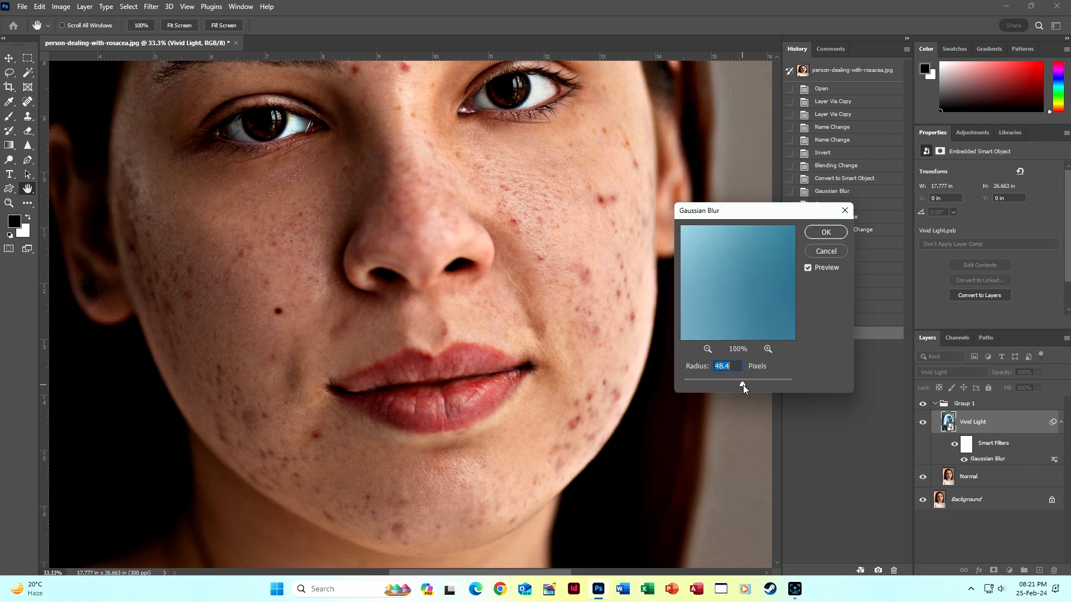
{"action": "left_click", "coordinate": [496, 206], "text": "alt"}
{"action": "left_click", "coordinate": [536, 267], "text": "alt"}
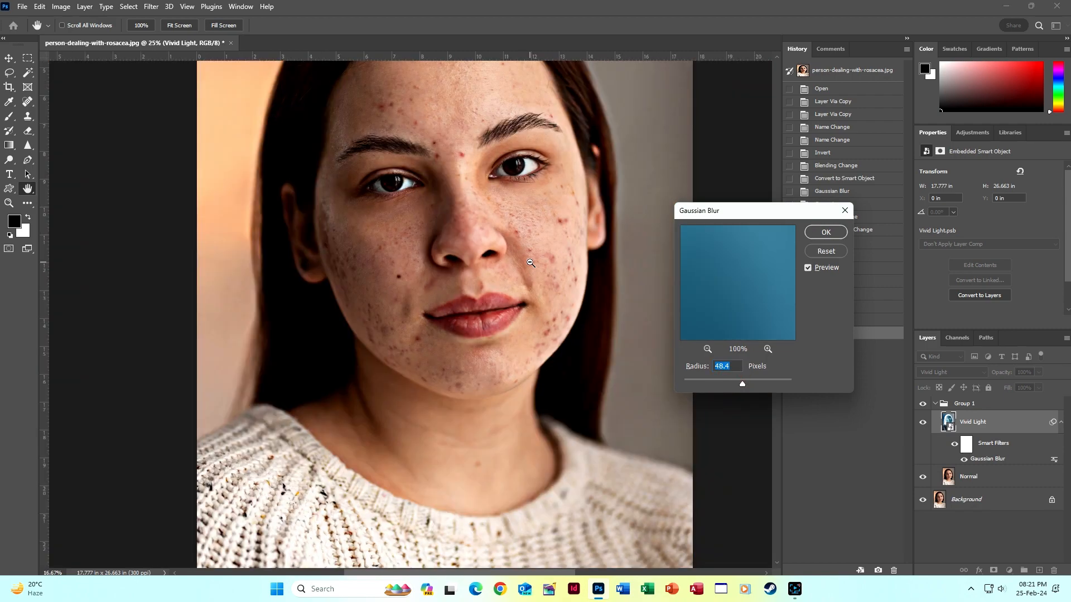
- Set the smart filter's Gaussian Blur radius back to 4 pixels and apply it
{"action": "key", "text": "alt+space"}
{"action": "left_click", "coordinate": [804, 311]}
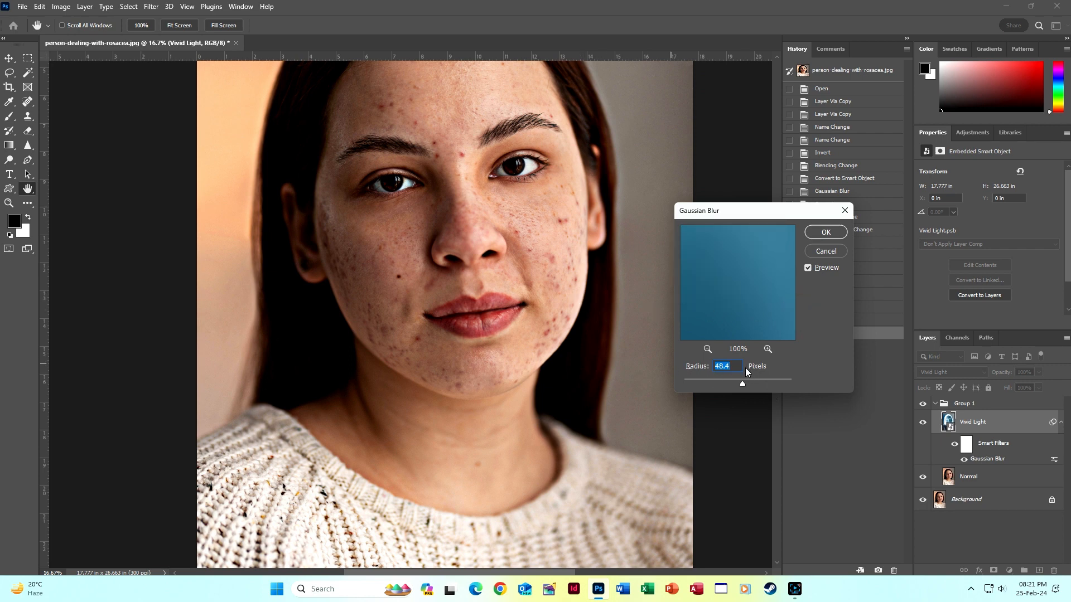
{"action": "type", "text": "4"}
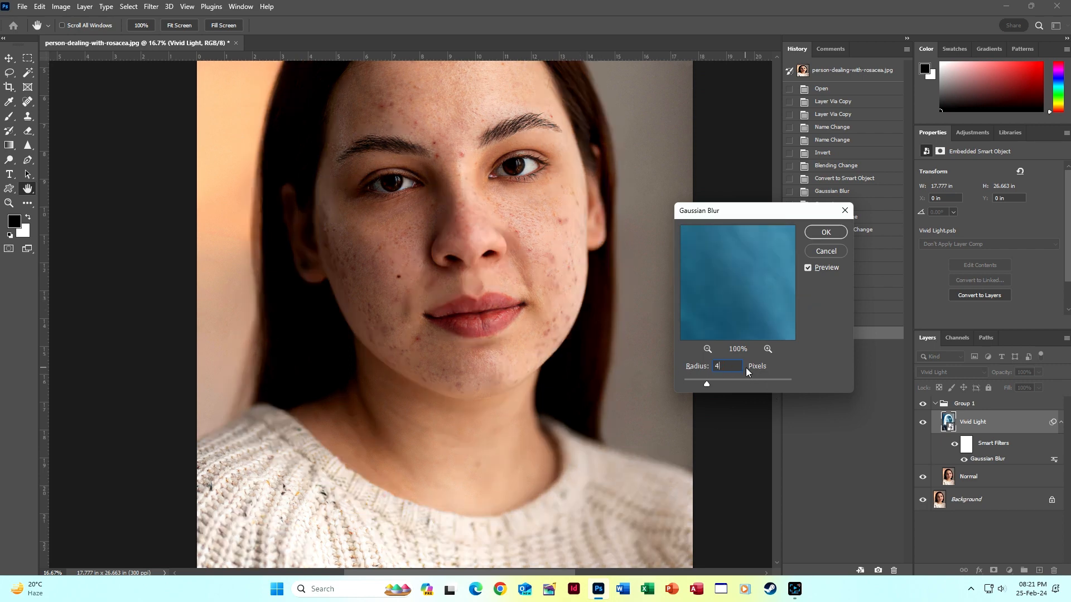
{"action": "left_click", "coordinate": [826, 232]}
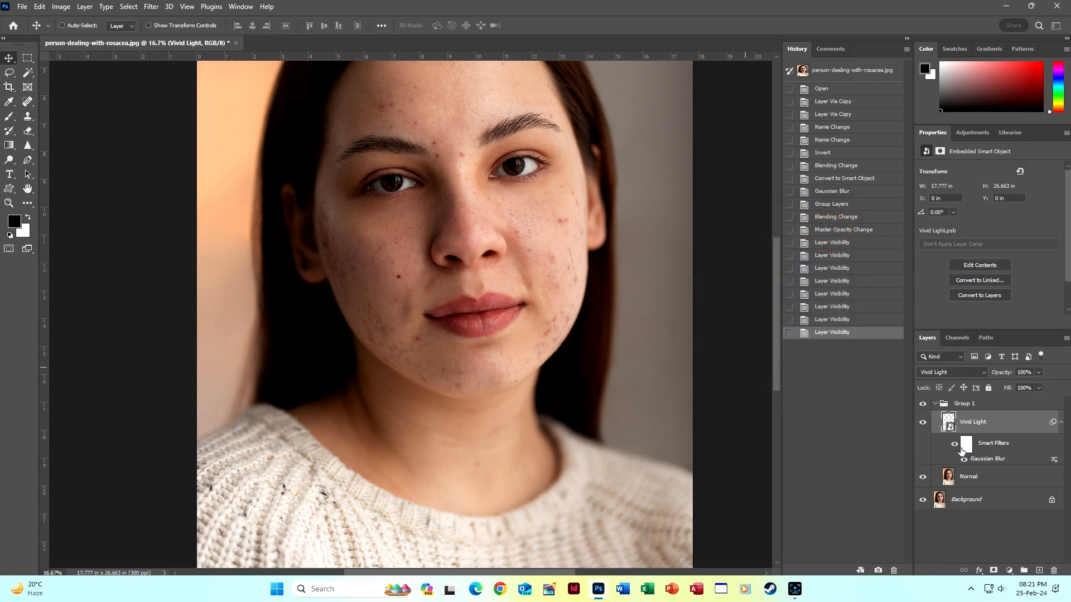
- Compare the portrait with the layer group hidden and shown, both overall and close to the eye
{"action": "left_click", "coordinate": [922, 405]}
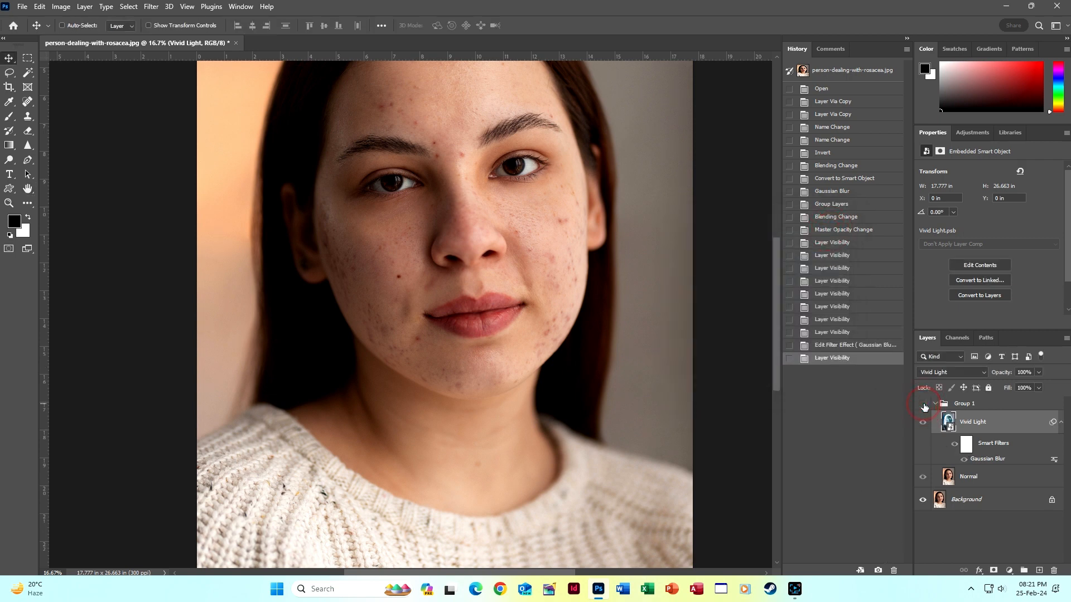
{"action": "left_click", "coordinate": [923, 405]}
{"action": "left_click", "coordinate": [935, 403]}
{"action": "left_click", "coordinate": [924, 406]}
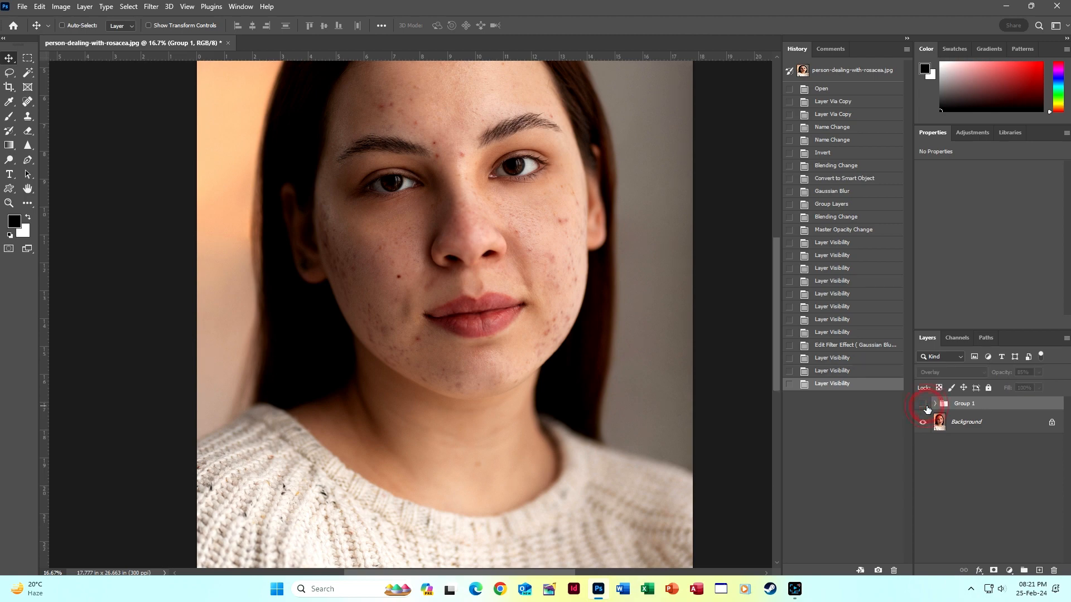
{"action": "left_click", "coordinate": [506, 198], "text": "ctrl"}
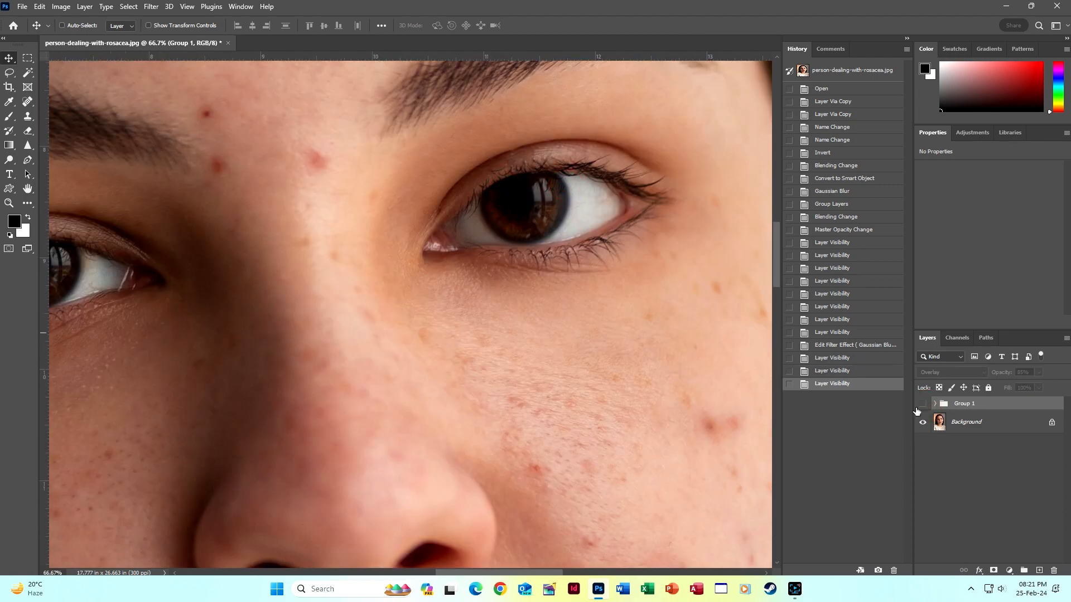
{"action": "left_click", "coordinate": [923, 406]}
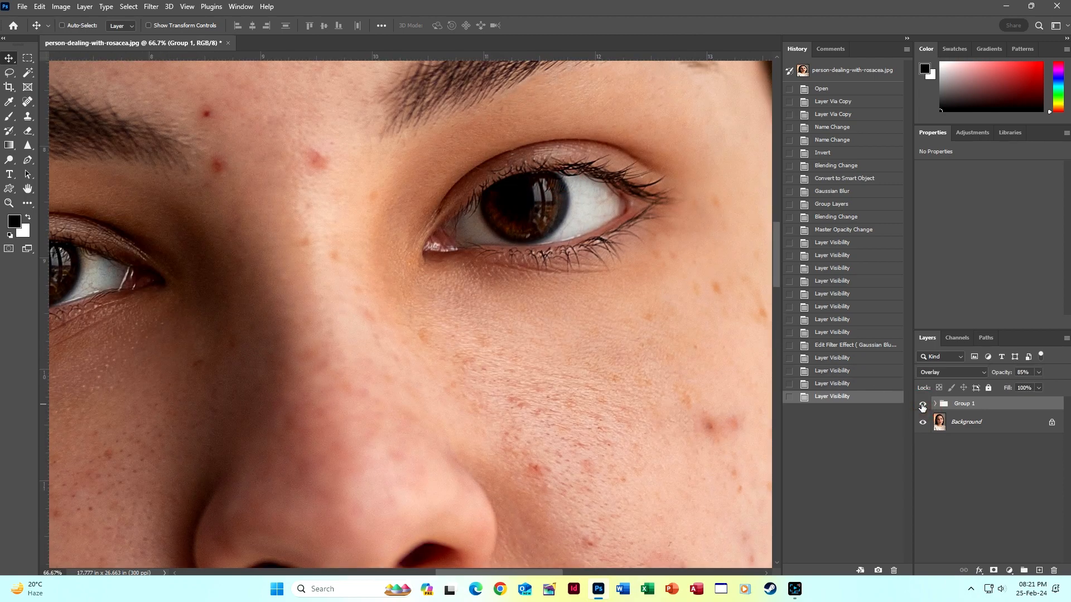
{"action": "key", "text": "ctrl+0"}
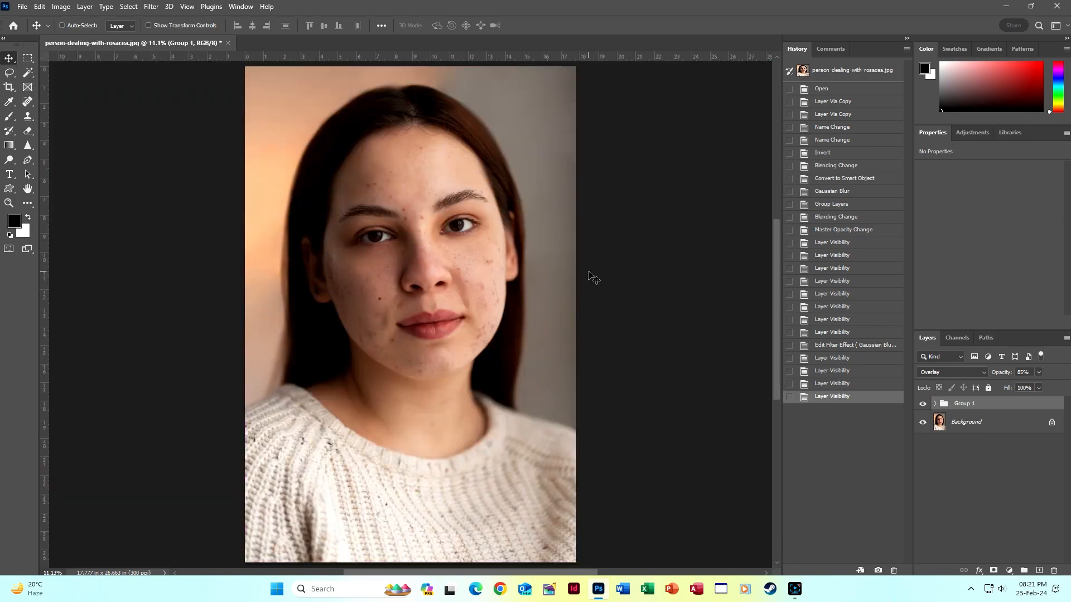